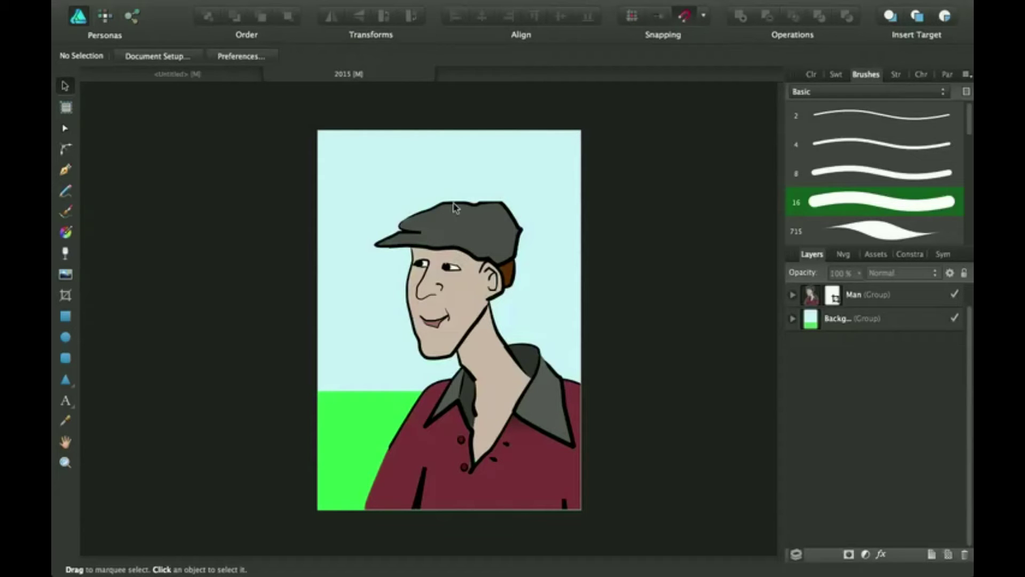
Switch the Brushes panel from Basic to the Textured category and browse its pens
scroll(899, 143, "down", 3)
scroll(900, 142, "up", 3)
left_click(943, 92)
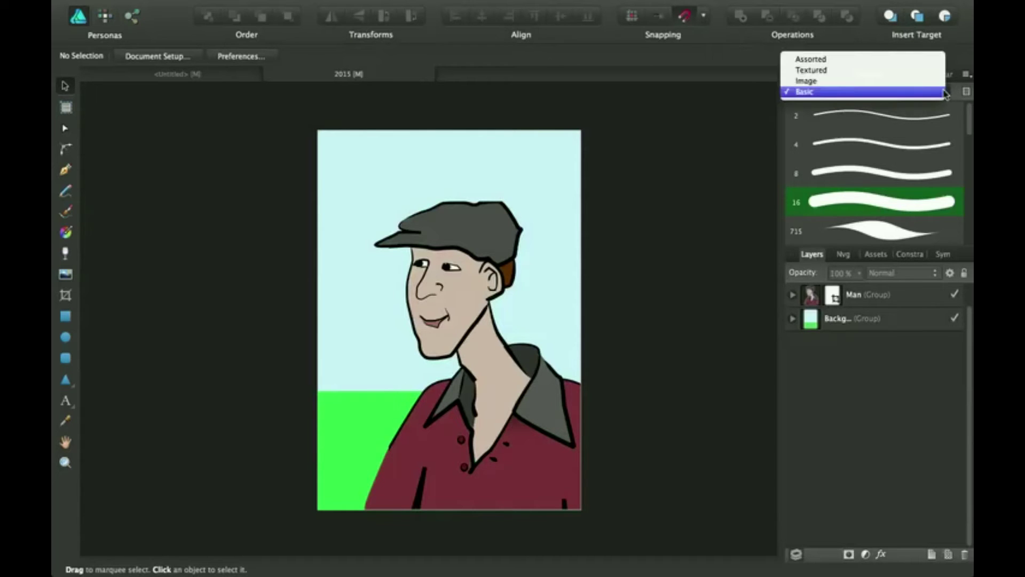
left_click(932, 71)
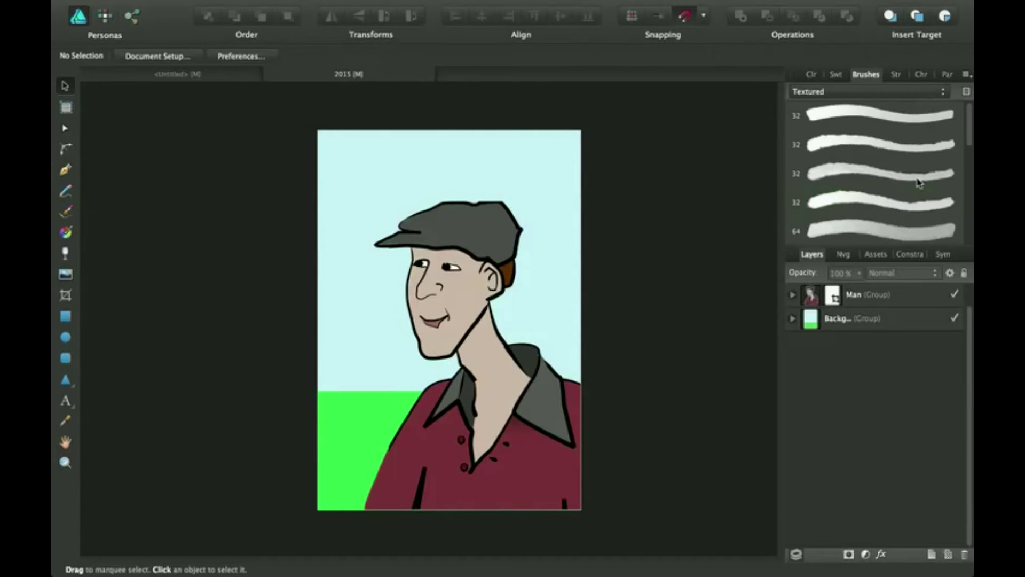
scroll(918, 183, "down", 8)
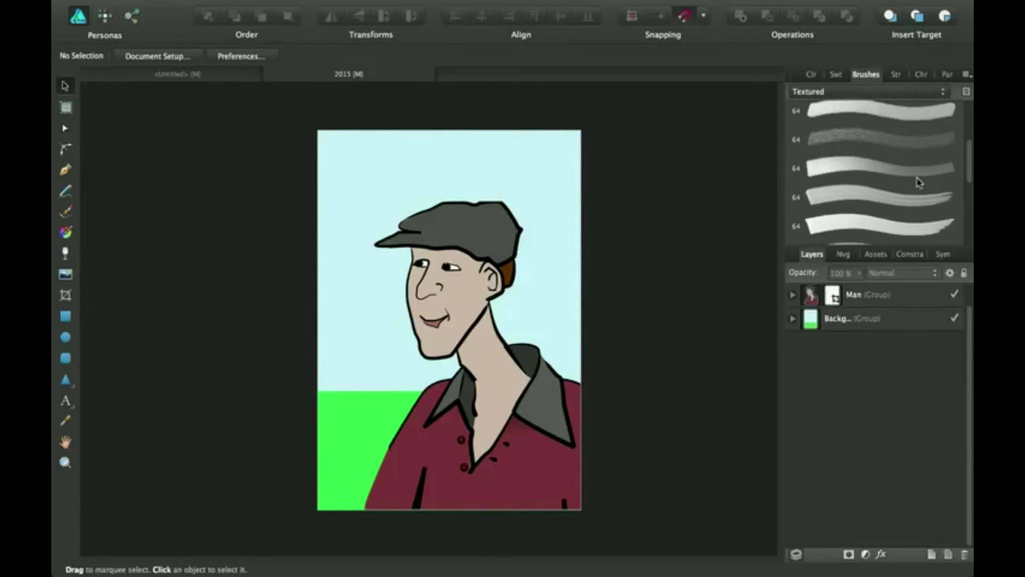
scroll(918, 183, "up", 4)
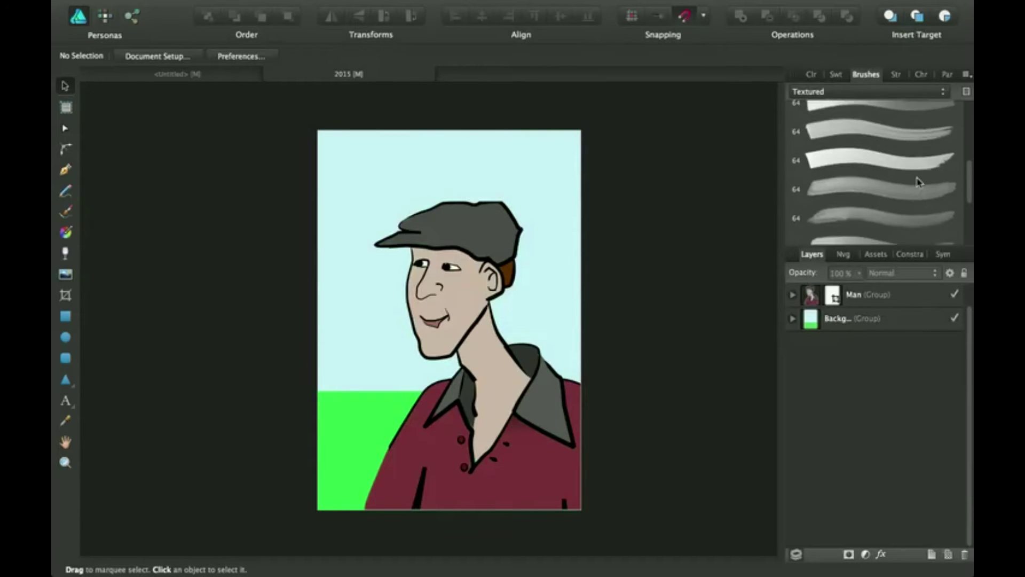
scroll(919, 182, "up", 4)
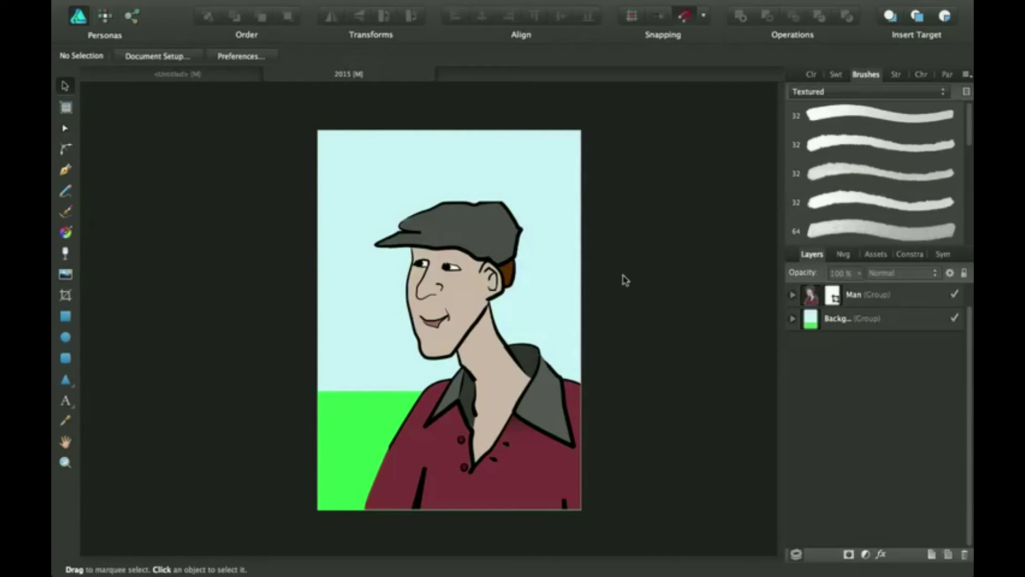
Select the second 32 px Textured brush and zoom in on the face
left_click(860, 151)
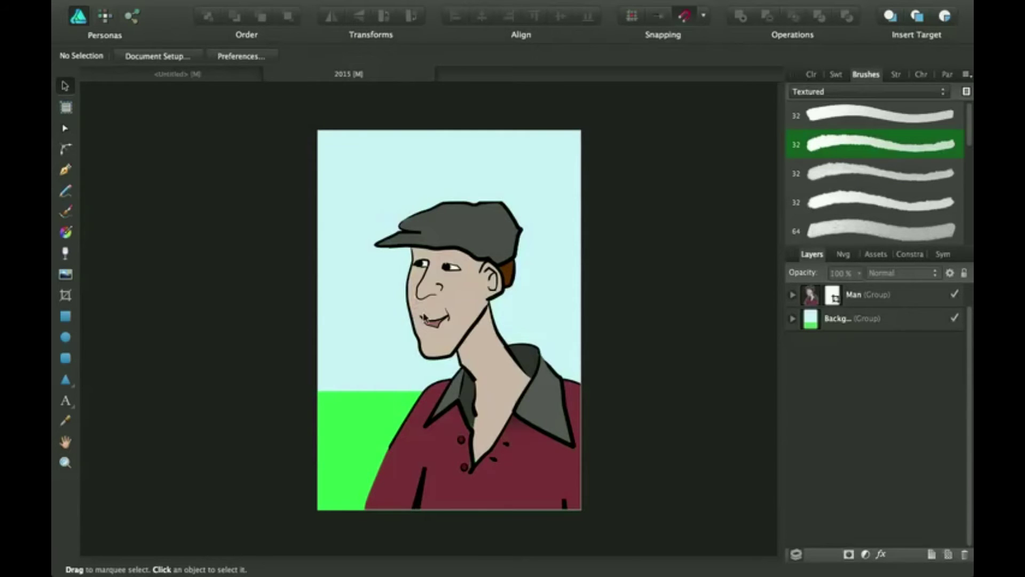
scroll(425, 317, "up", 3)
scroll(424, 318, "up", 2)
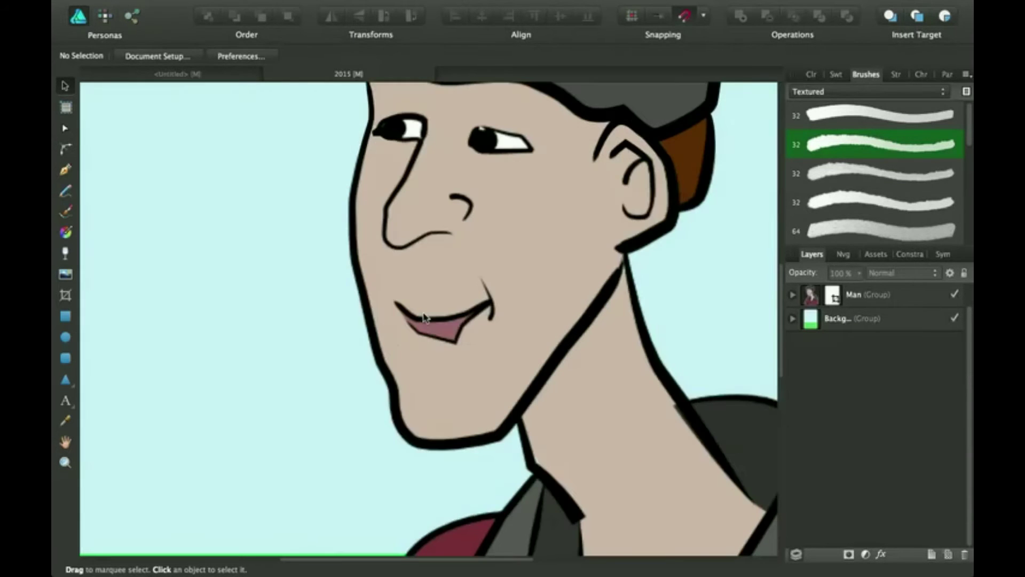
scroll(425, 317, "up", 1)
scroll(425, 317, "up", 2)
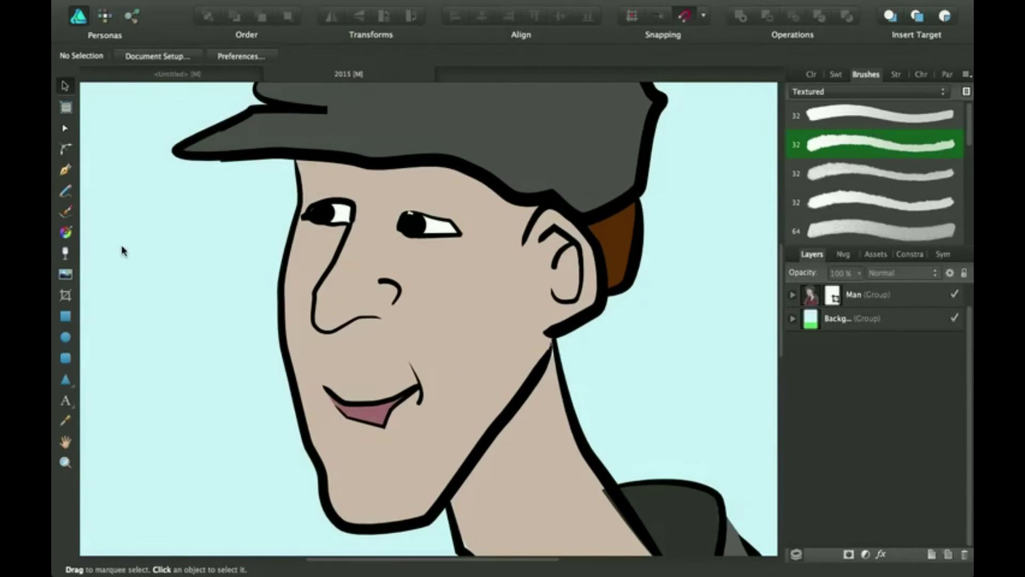
Paint a trial eyebrow stroke above both eyes with the Paint Brush, then undo it
left_click(66, 213)
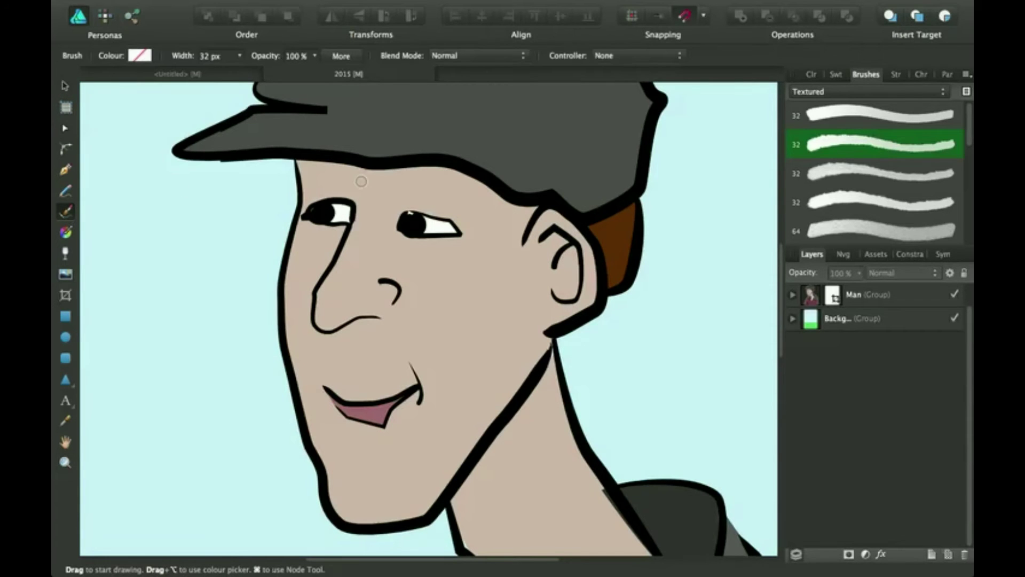
left_click_drag(309, 178, 427, 190)
key("super+z")
key("super+z")
Zoom out to the whole portrait and switch the brush category to Assorted
key("super+minus")
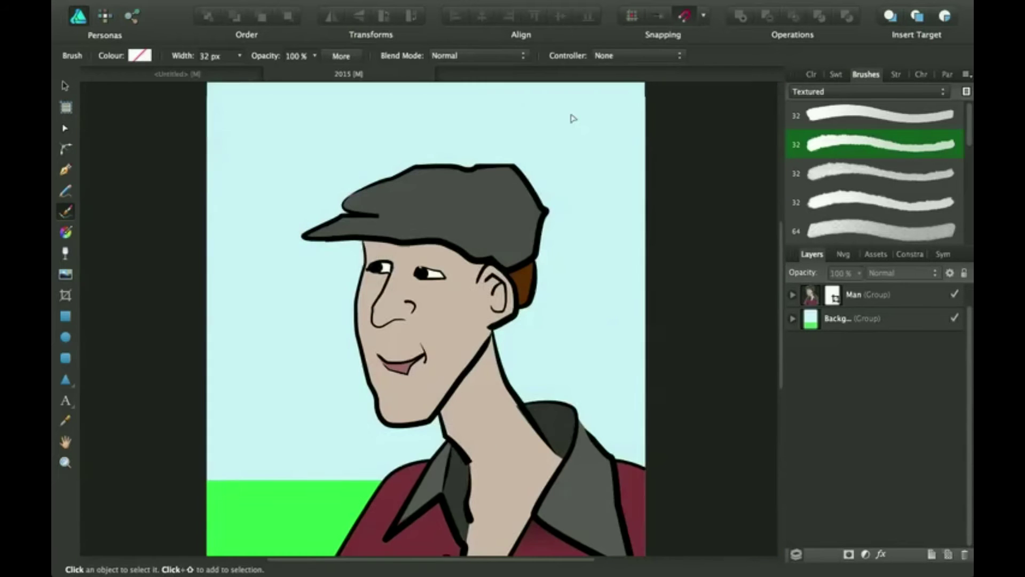
key("super+minus")
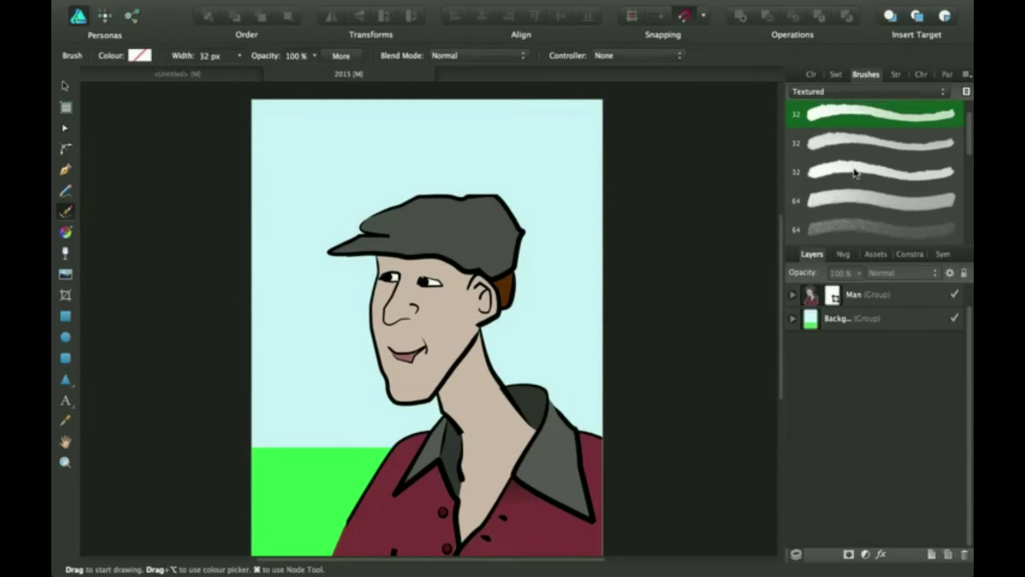
left_click(944, 95)
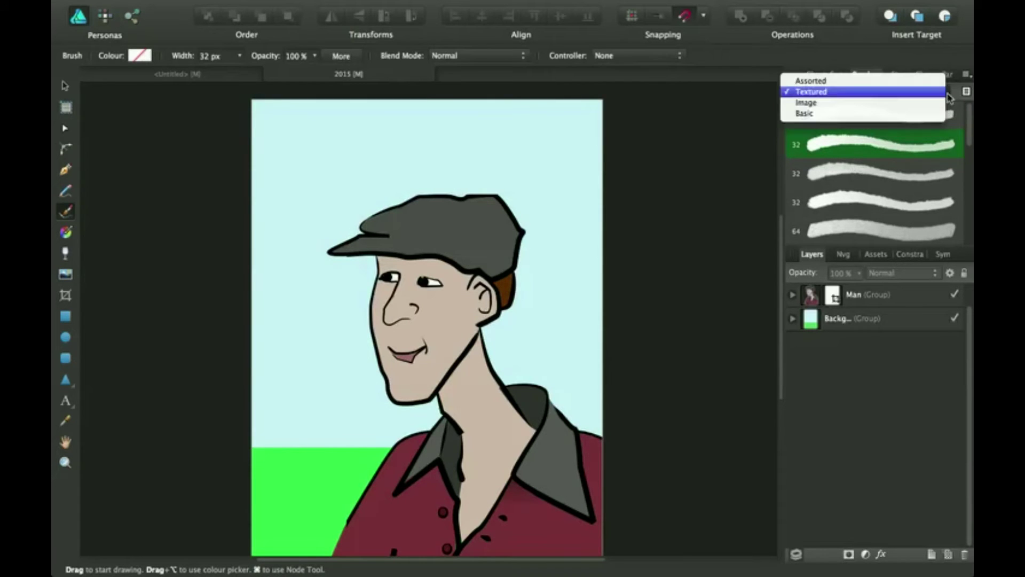
left_click(911, 81)
scroll(879, 200, "down", 5)
scroll(880, 200, "up", 3)
left_click(919, 95)
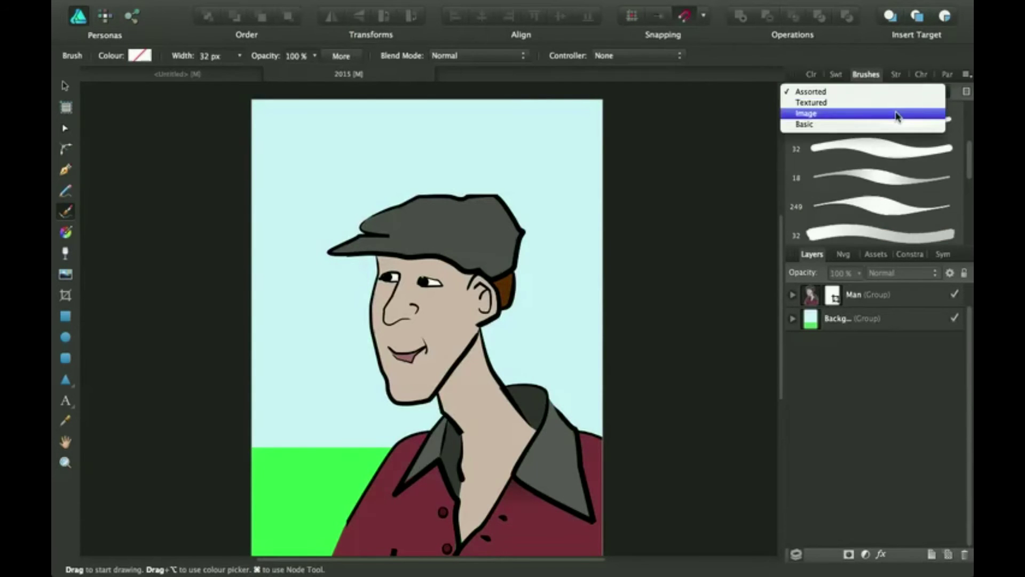
left_click(735, 109)
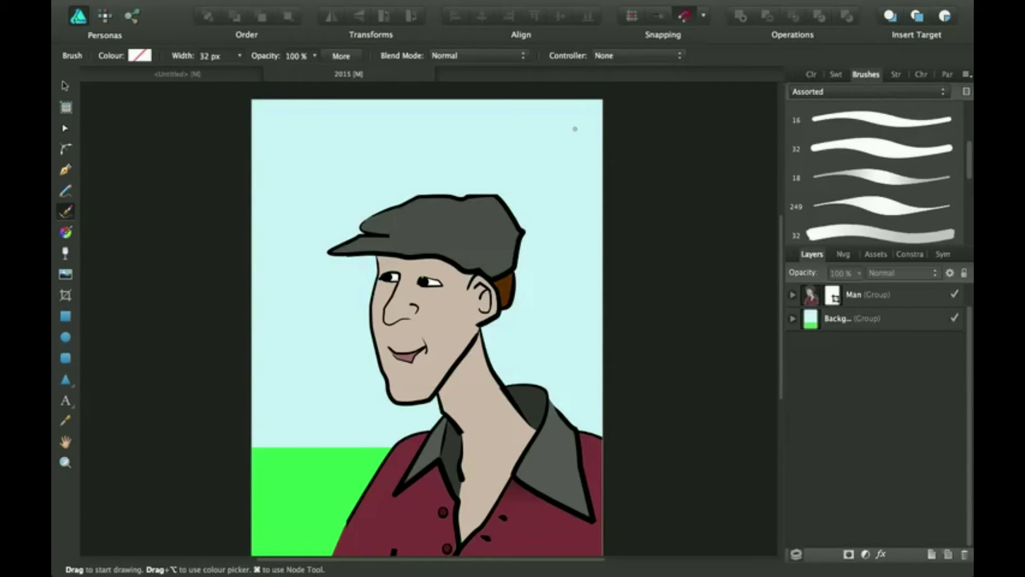
In the Untitled document, draw a rectangle covering the whole page
left_click(213, 79)
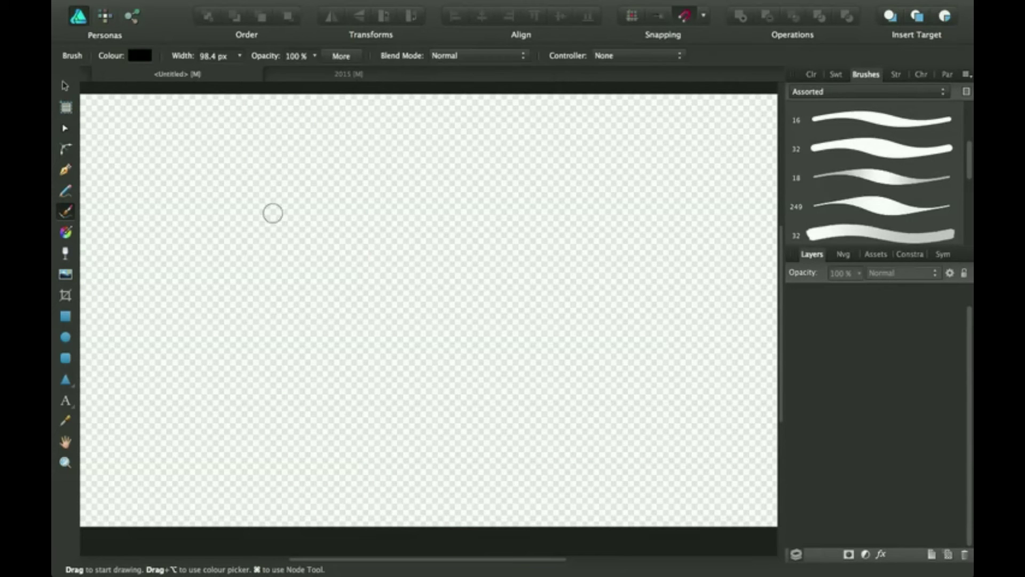
scroll(225, 327, "left", 2)
scroll(223, 328, "right", 1)
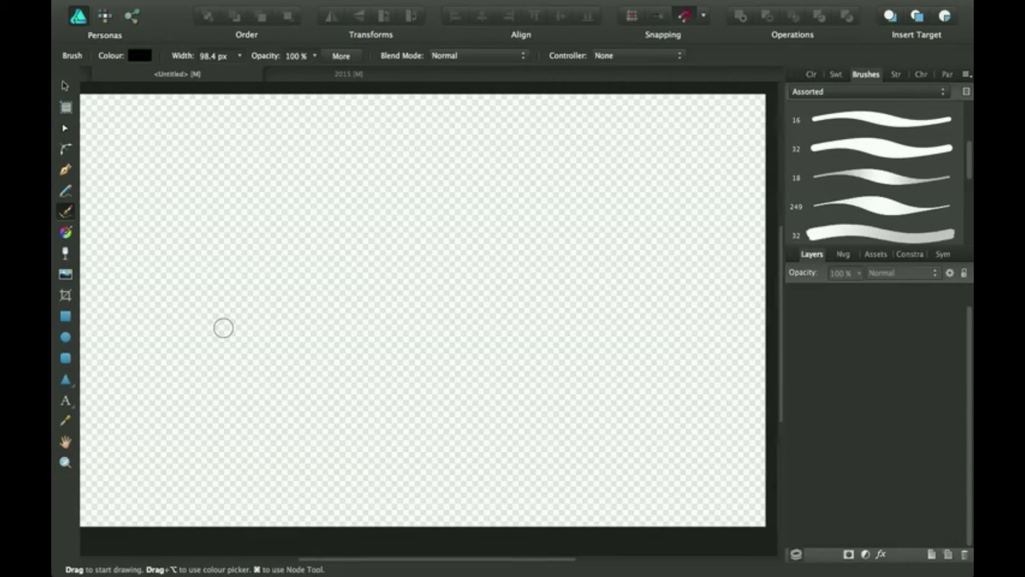
scroll(223, 328, "up", 2)
key("super+minus")
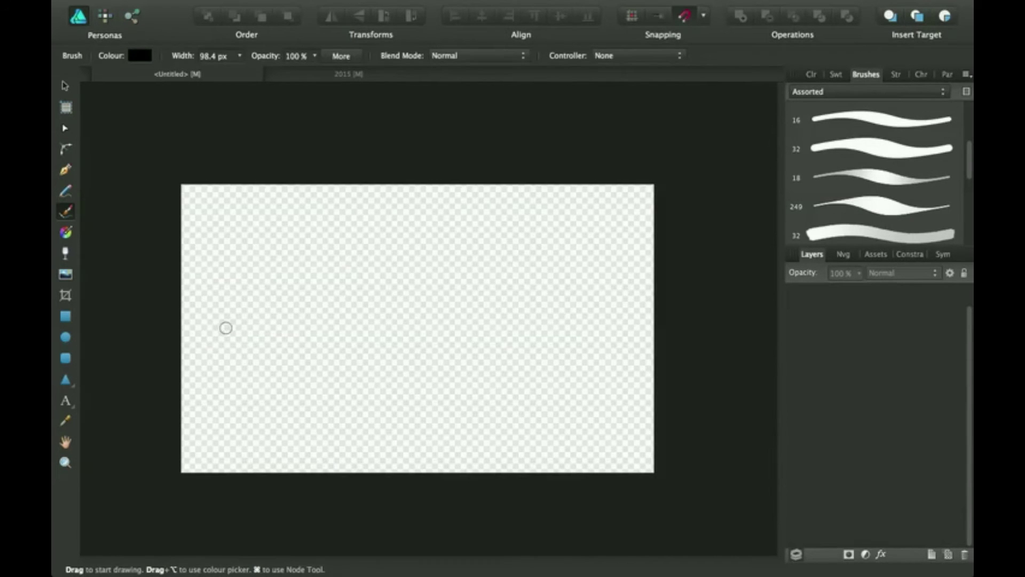
left_click(65, 317)
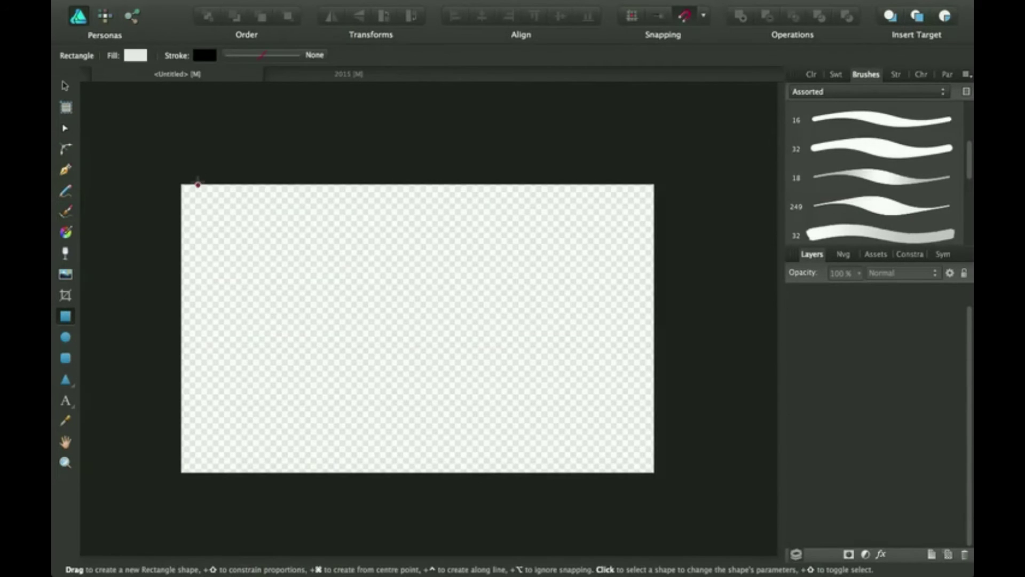
left_click_drag(182, 185, 654, 473)
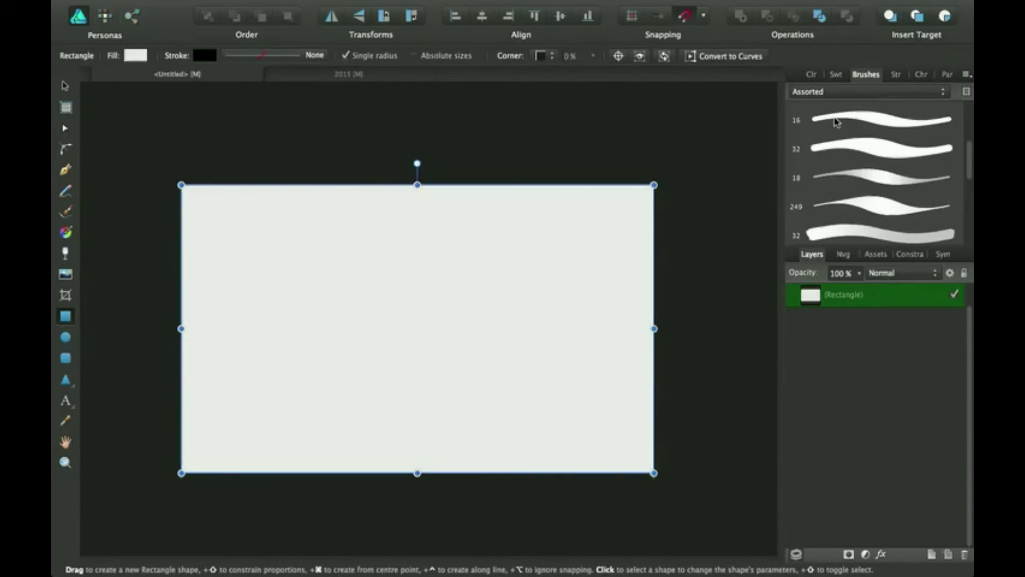
Give the rectangle a black fill and no stroke
left_click(812, 74)
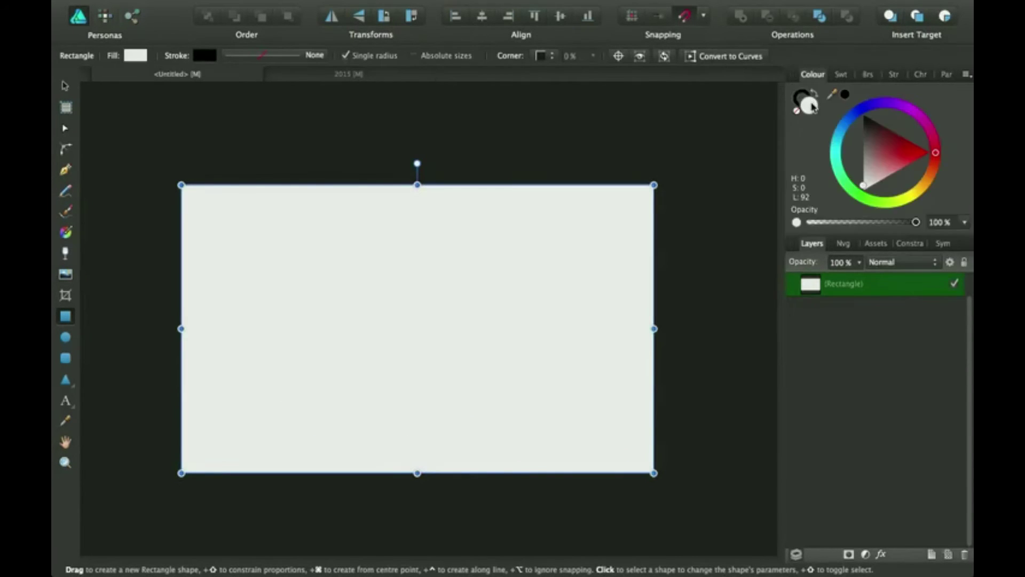
left_click(864, 114)
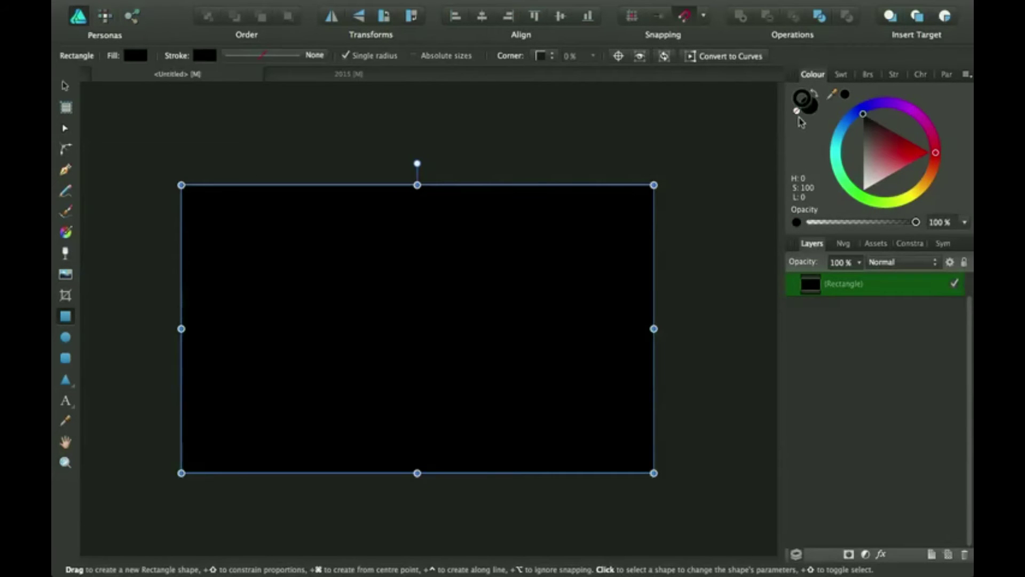
left_click(797, 113)
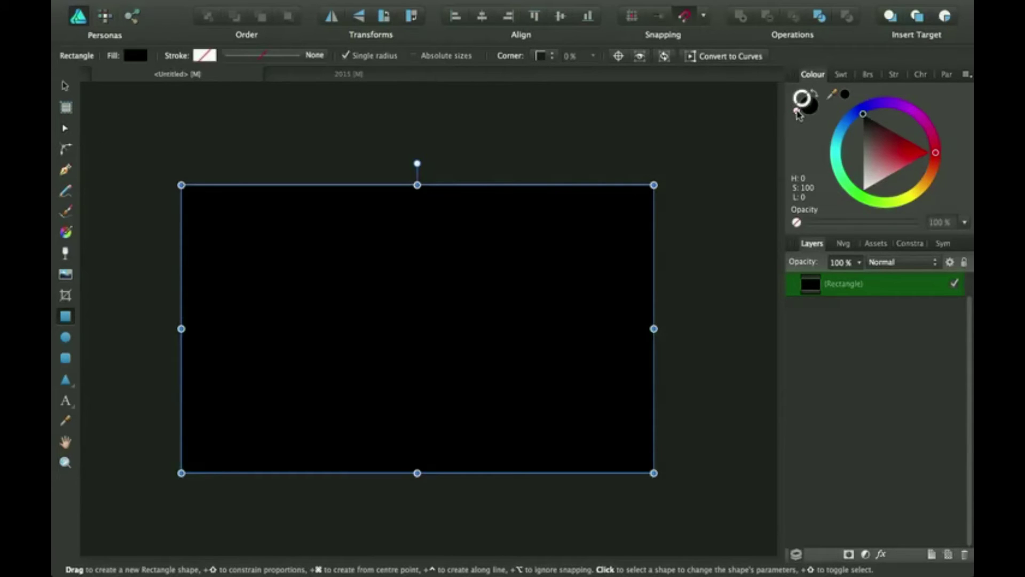
left_click(812, 111)
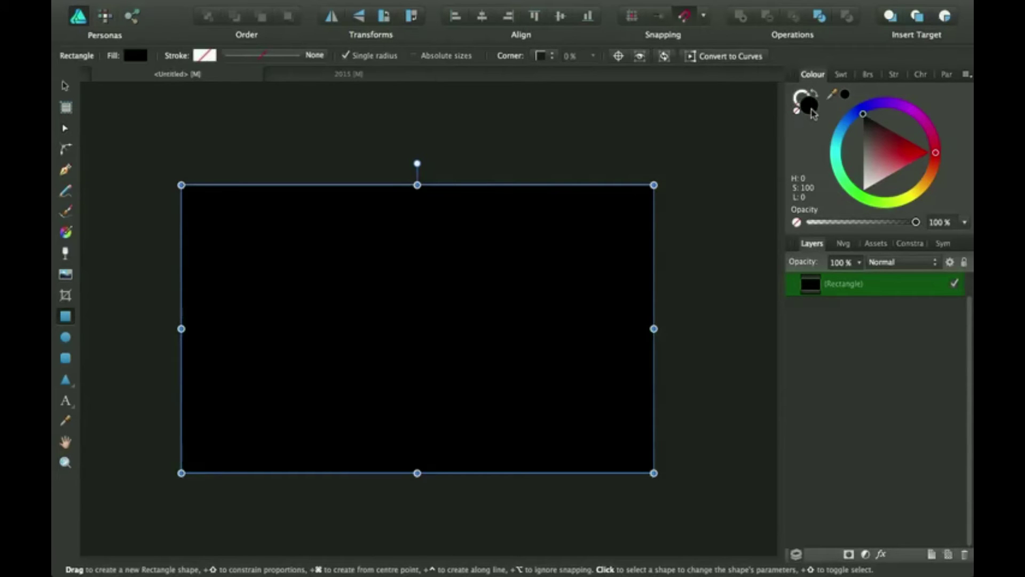
left_click(65, 85)
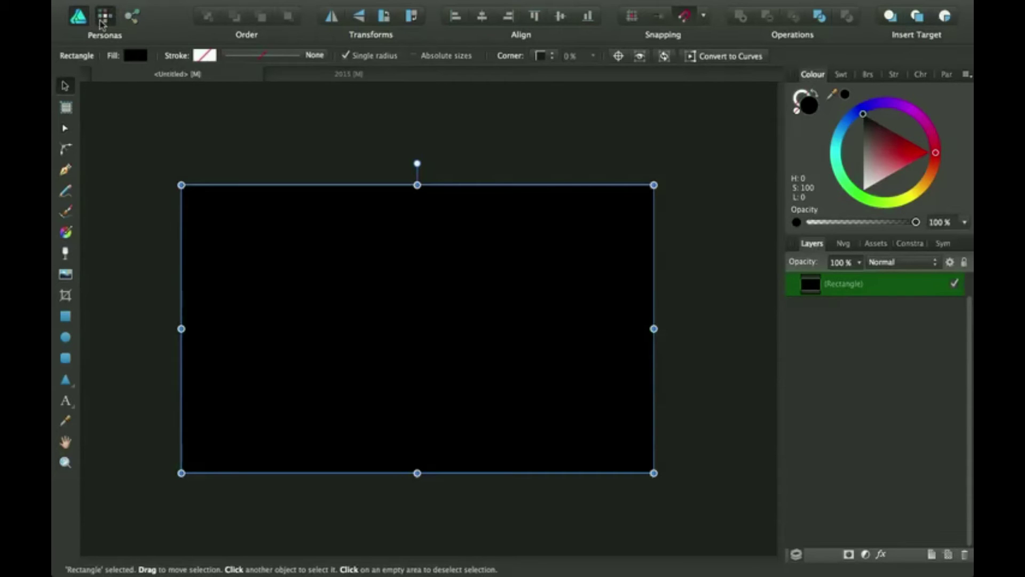
Switch to the Pixel persona's Pixel Brush tool with the brush library shown
left_click(105, 18)
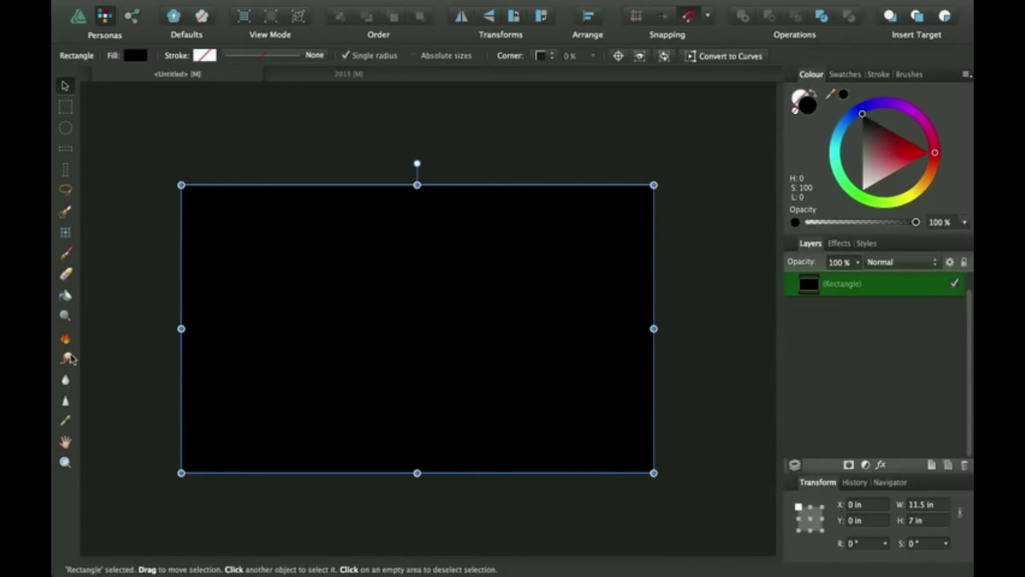
left_click(70, 257)
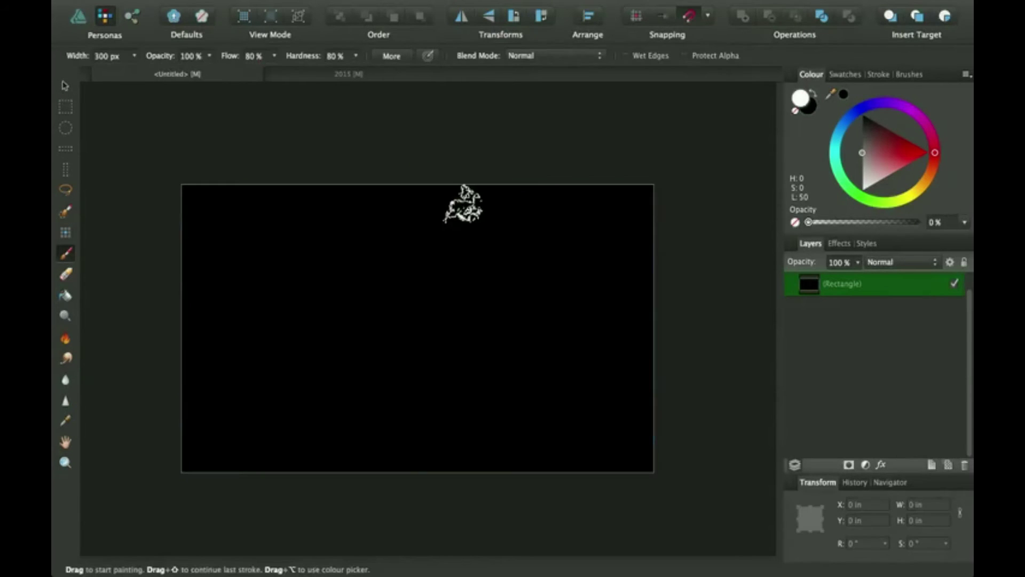
left_click(907, 75)
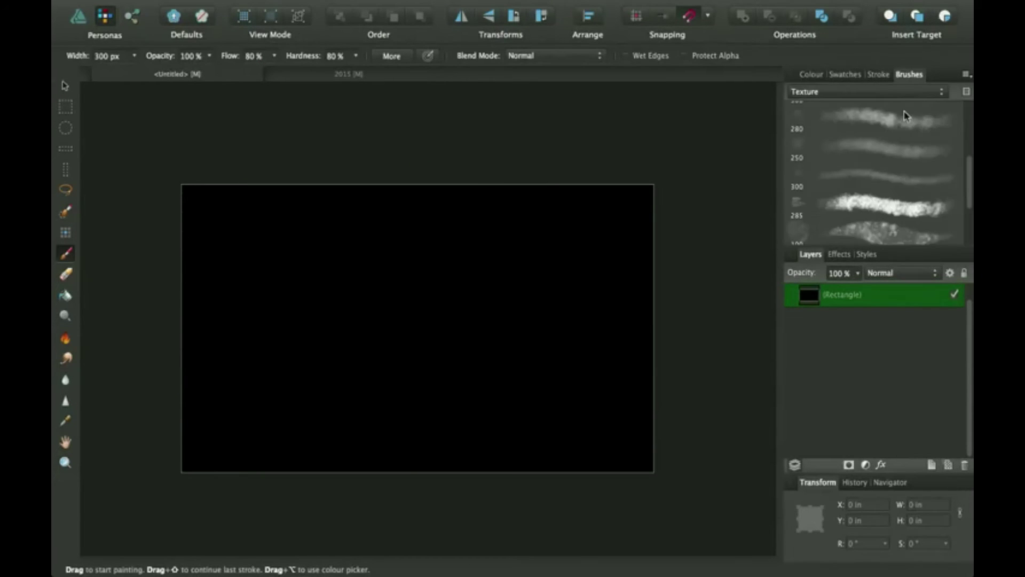
Choose the 300 px Texture brush instead of the 230 px one, then show the colour wheel
scroll(901, 181, "down", 3)
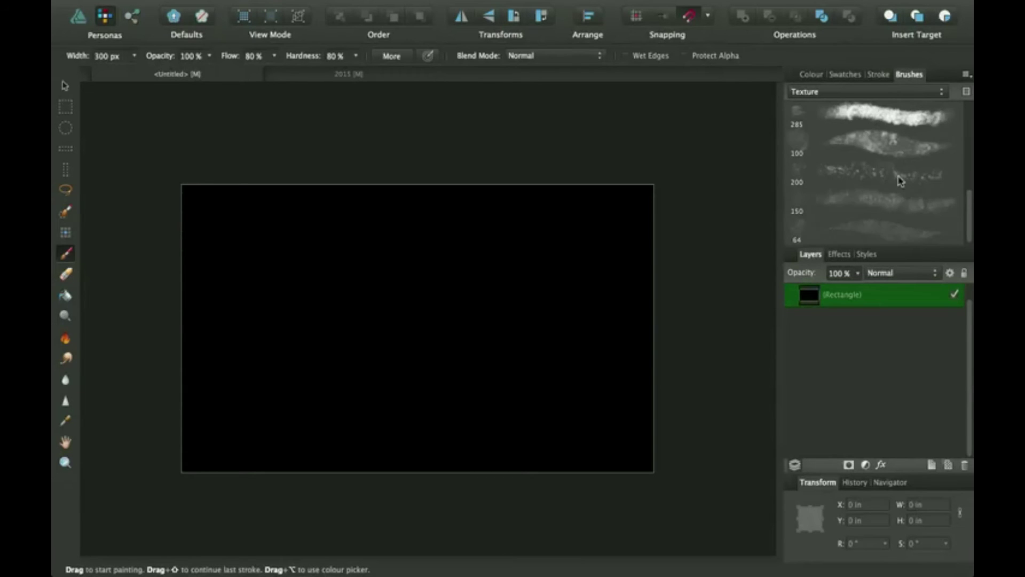
scroll(901, 180, "up", 10)
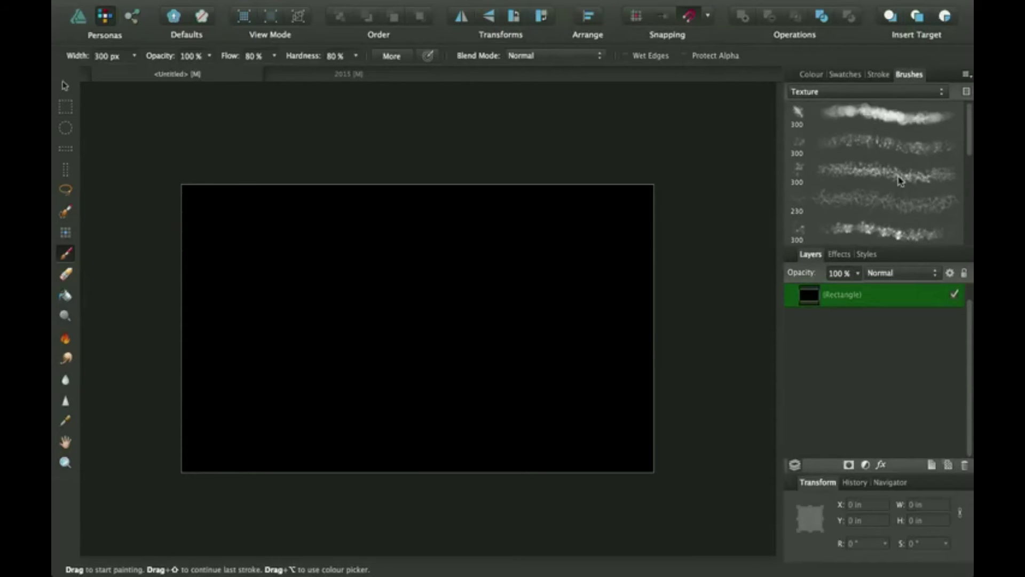
scroll(901, 180, "down", 2)
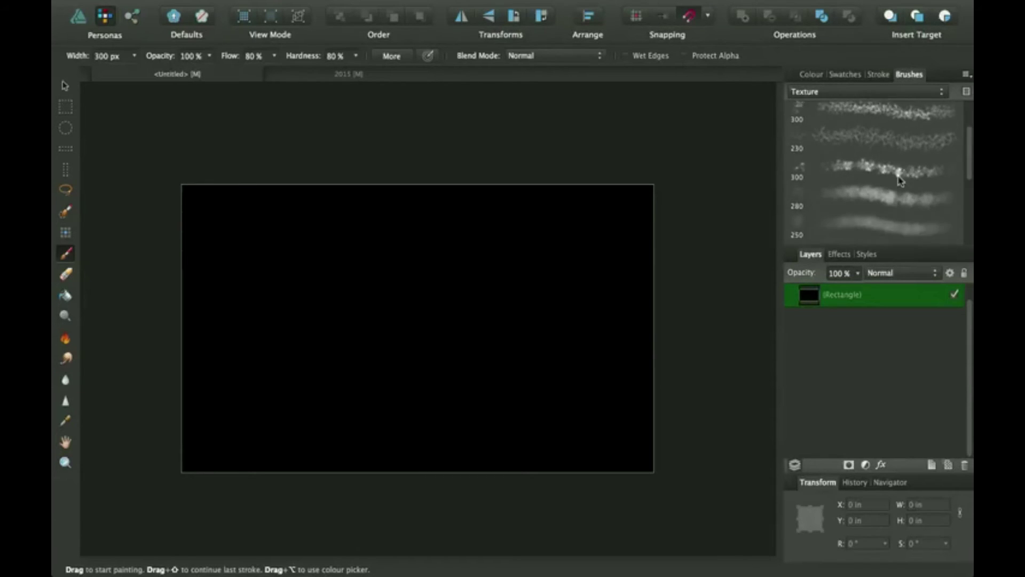
scroll(901, 180, "up", 2)
left_click(899, 178)
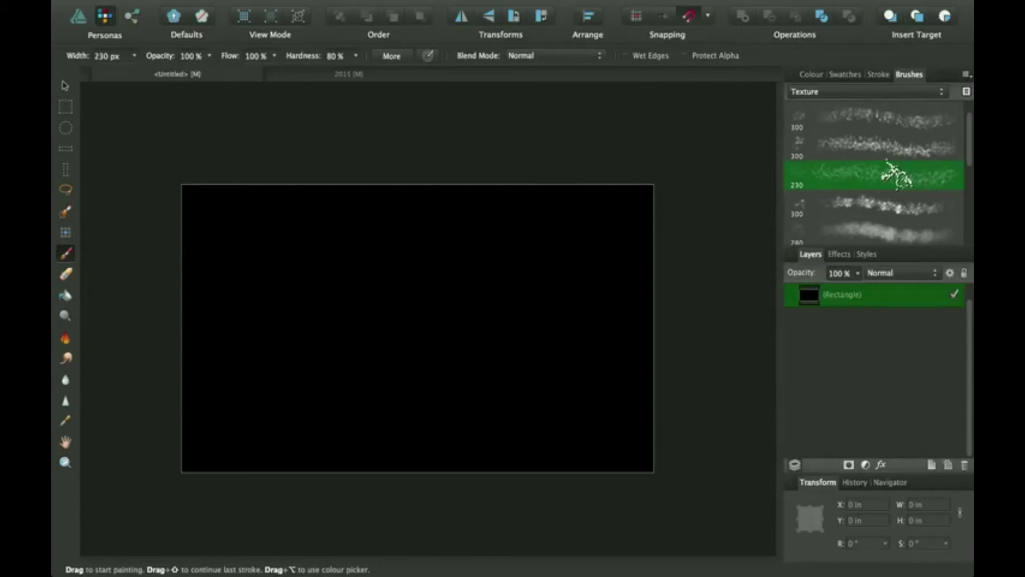
left_click(899, 153)
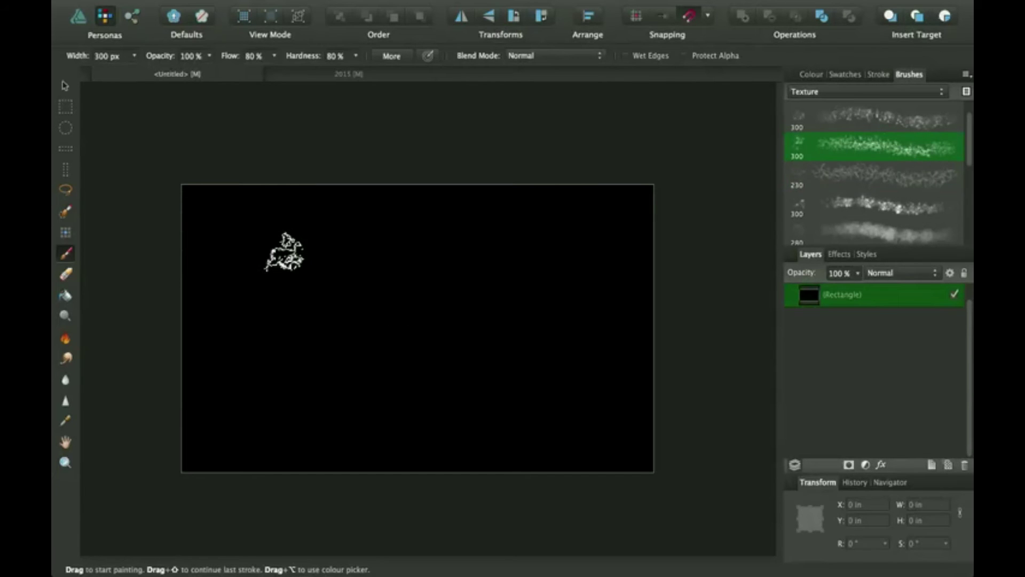
left_click(802, 78)
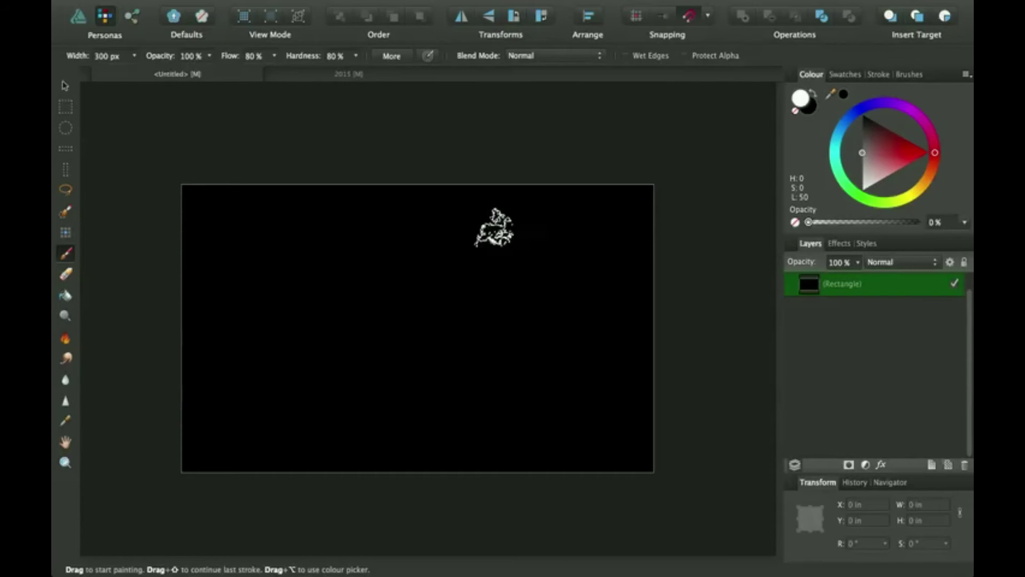
Paint a long horizontal white scribbly stroke across the black rectangle, then return to the Designer persona
scroll(353, 318, "up", 2)
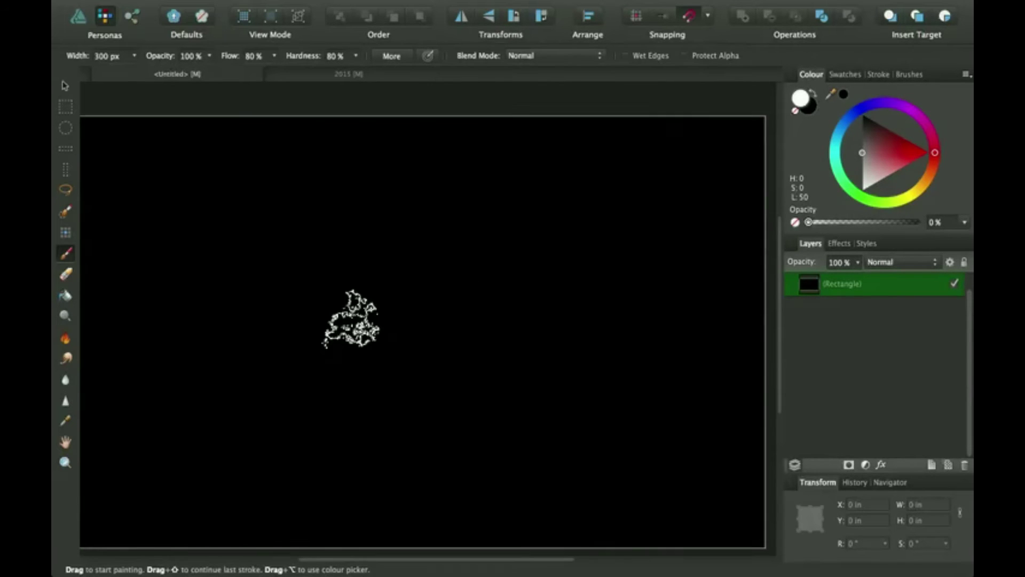
scroll(352, 319, "down", 2)
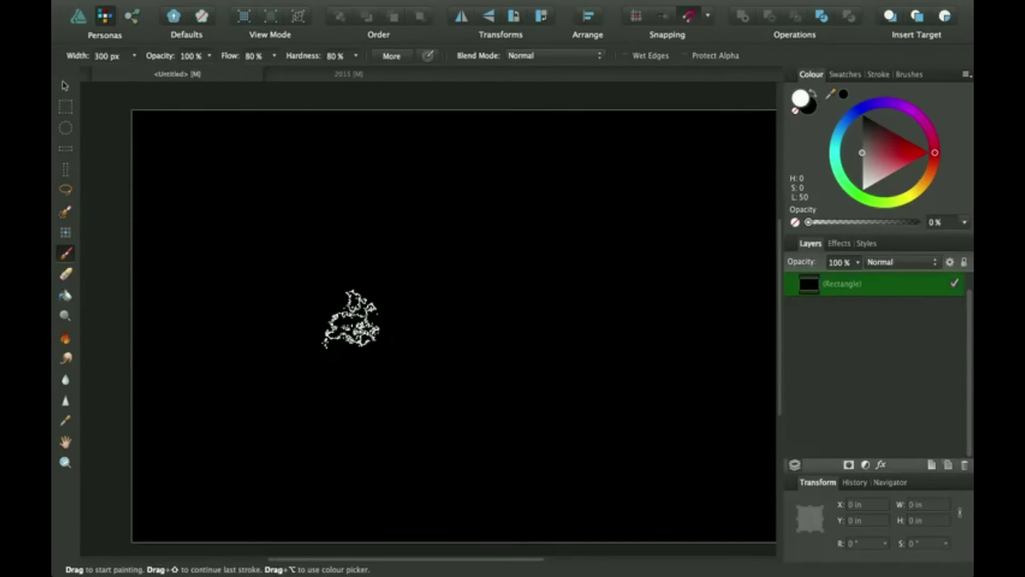
mouse_move(253, 238)
left_mouse_down()
mouse_move(399, 266)
mouse_move(529, 272)
mouse_move(507, 288)
mouse_move(498, 265)
mouse_move(282, 268)
mouse_move(424, 265)
mouse_move(232, 247)
mouse_move(229, 297)
mouse_move(319, 302)
mouse_move(275, 275)
mouse_move(244, 279)
mouse_move(690, 275)
mouse_move(349, 284)
mouse_move(383, 316)
mouse_move(594, 284)
mouse_move(278, 222)
mouse_move(476, 259)
mouse_move(397, 317)
left_mouse_up()
scroll(397, 316, "down", 2)
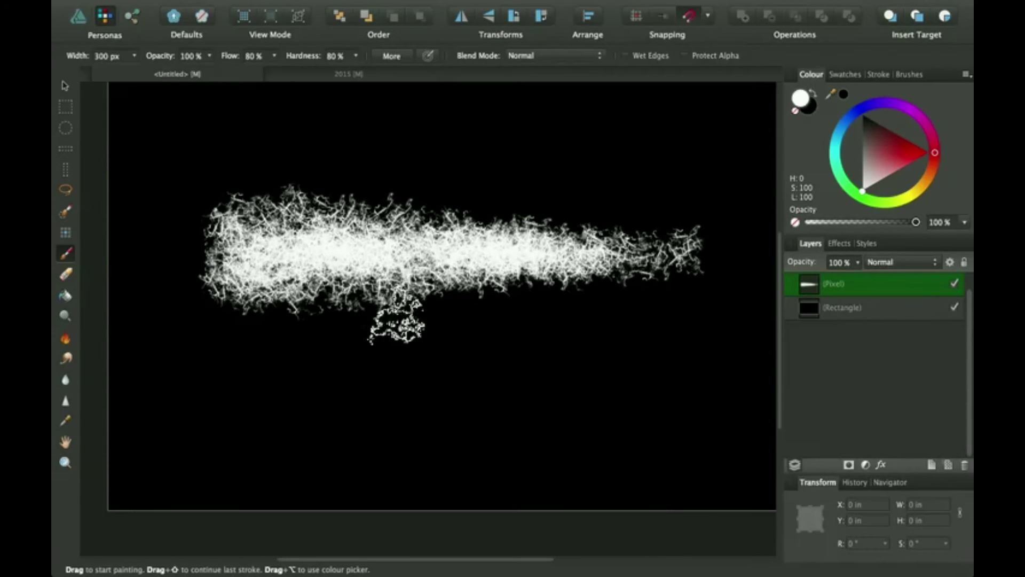
scroll(425, 310, "right", 4)
scroll(425, 310, "up", 3)
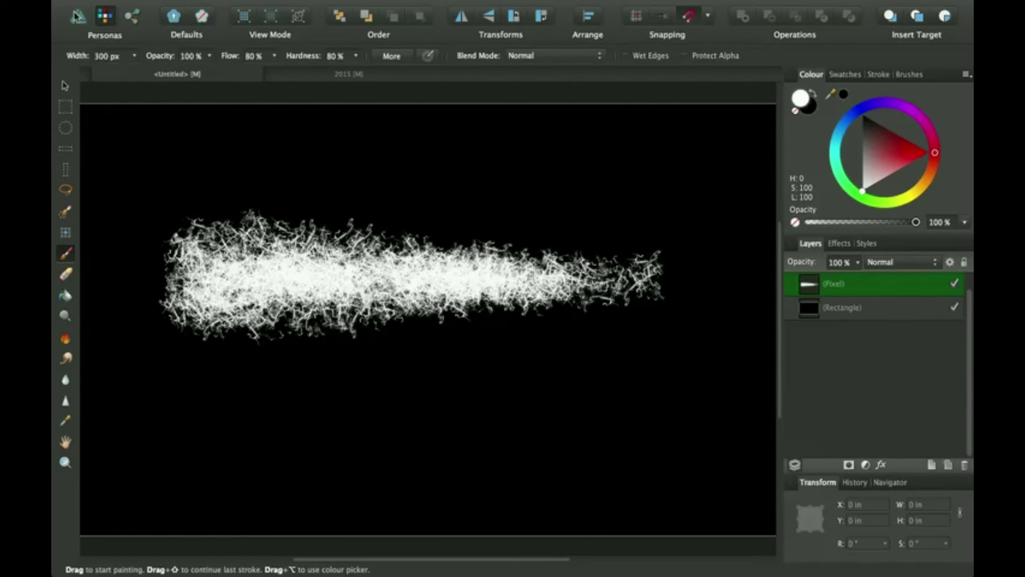
key("super+1")
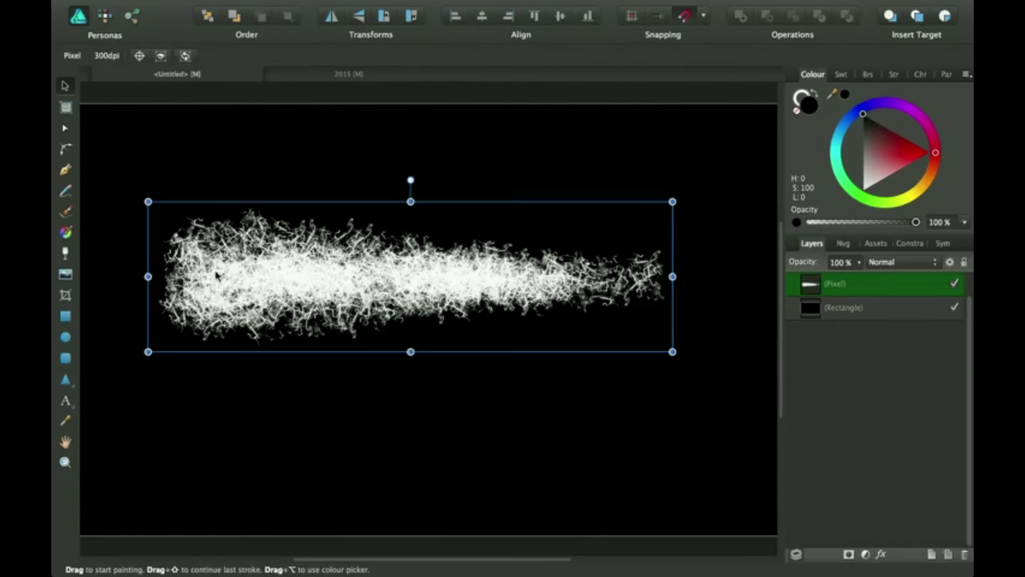
scroll(363, 293, "left", 3)
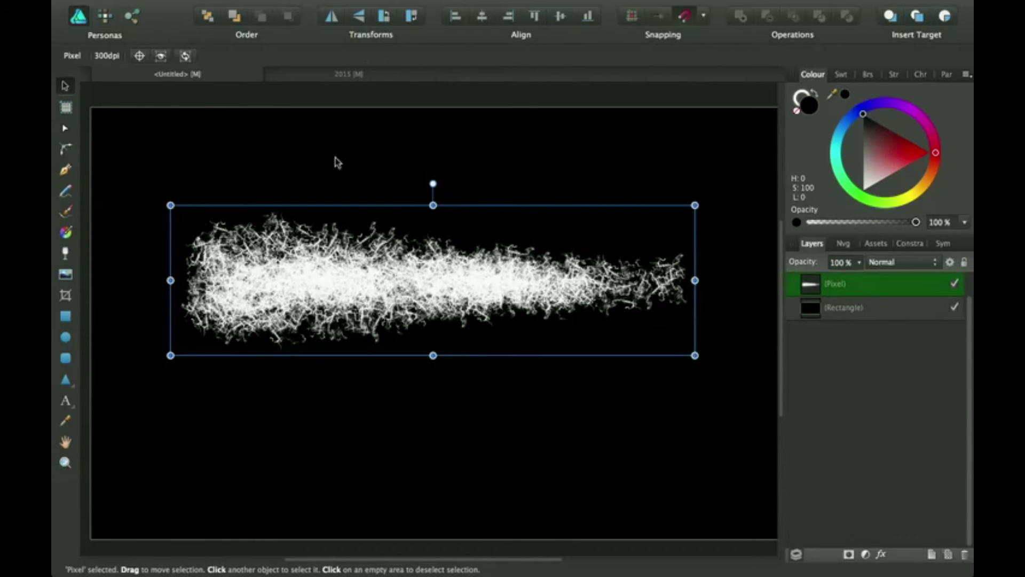
Insert Artboard1 with Size set to Selection around the white-stroked rectangle
left_click(66, 108)
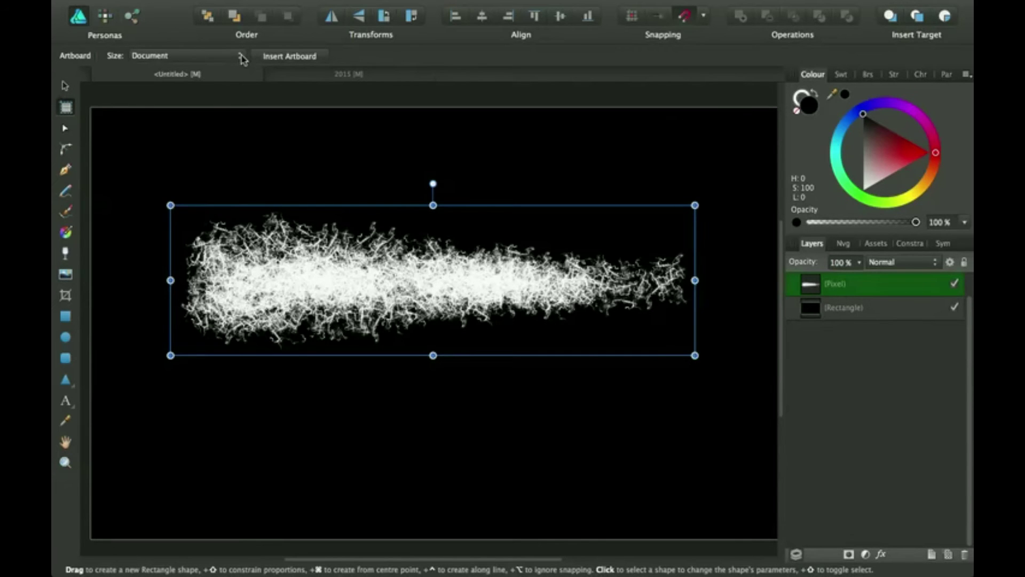
left_click(240, 56)
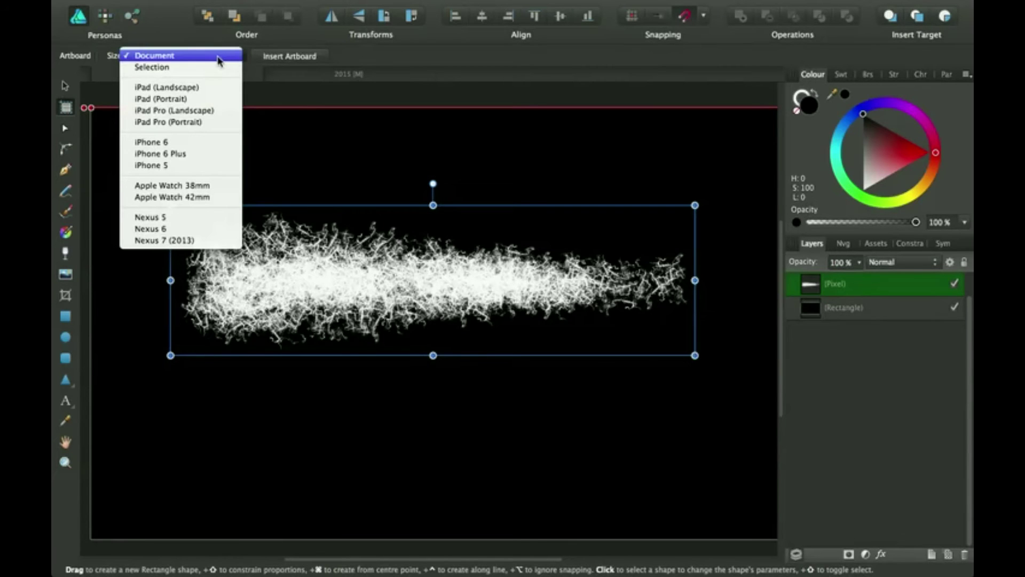
left_click(177, 67)
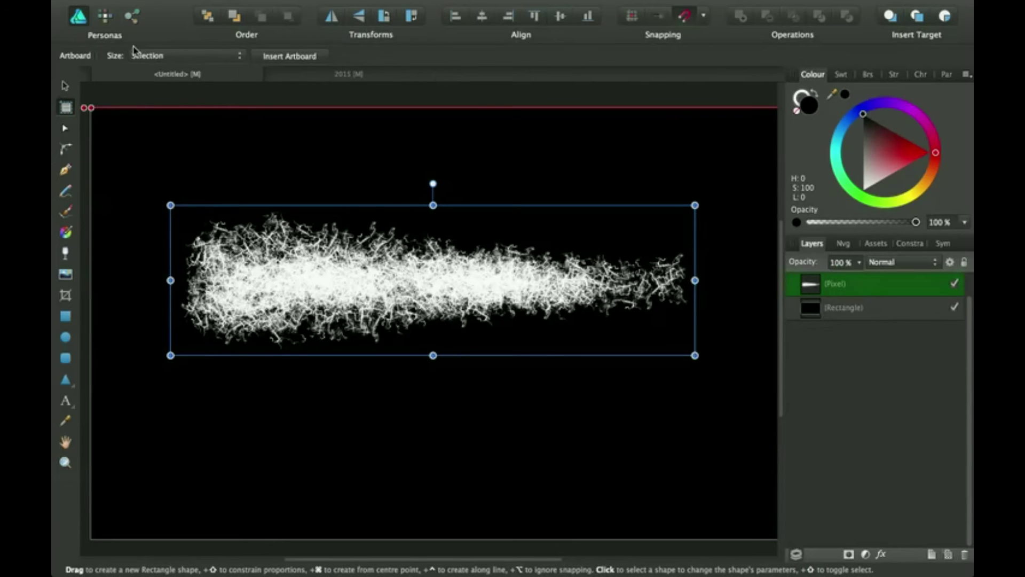
left_click(296, 57)
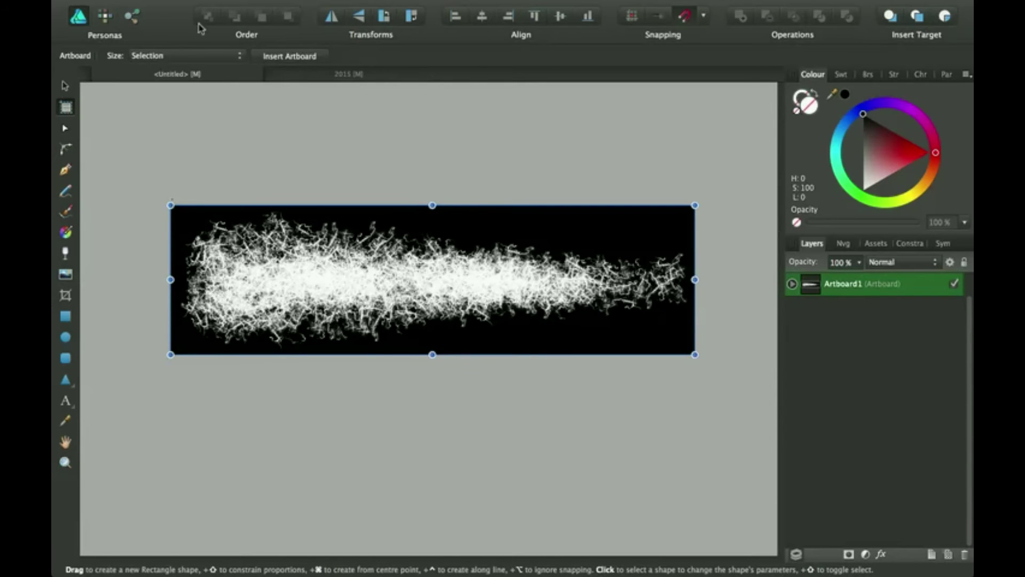
Export Artboard1 as a PNG named 'Tutorial Brush' to the Desktop
mouse_move(170, 3)
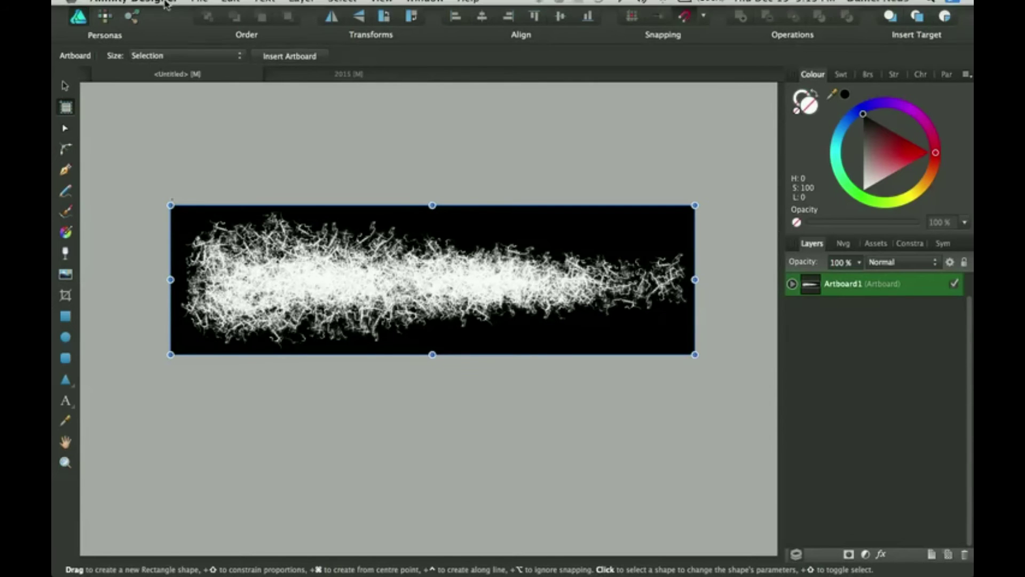
left_click(198, 7)
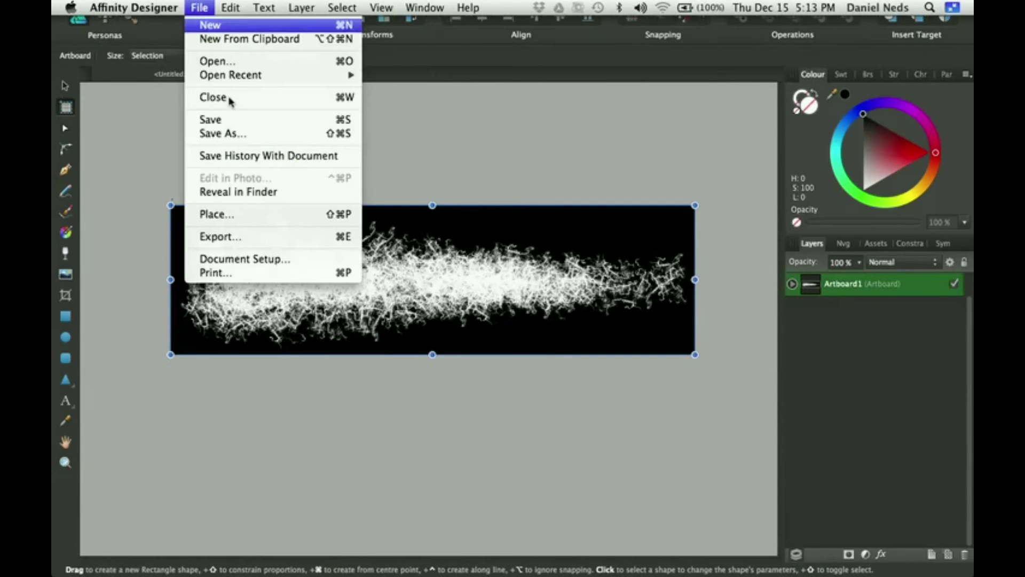
left_click(239, 237)
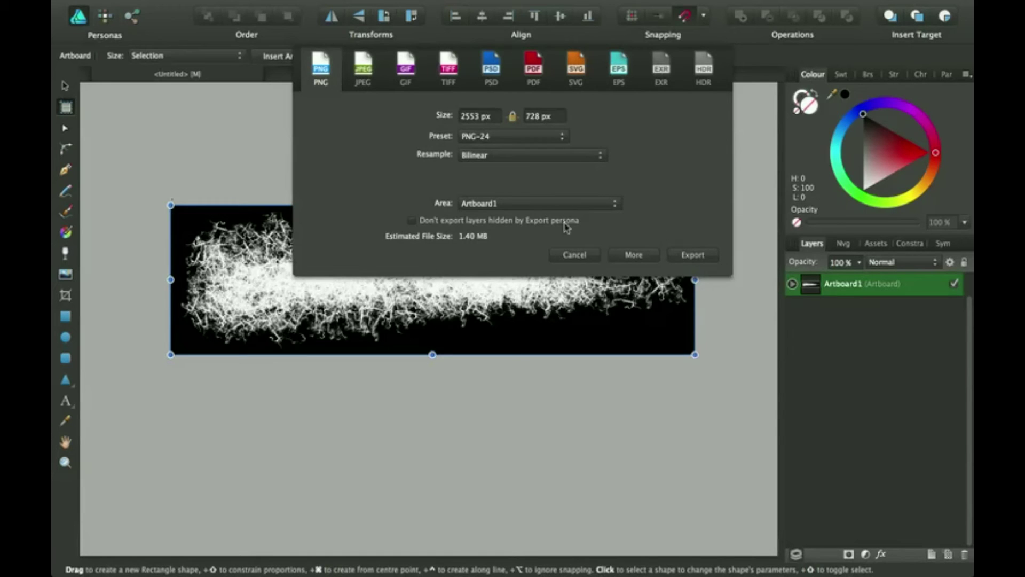
left_click(692, 256)
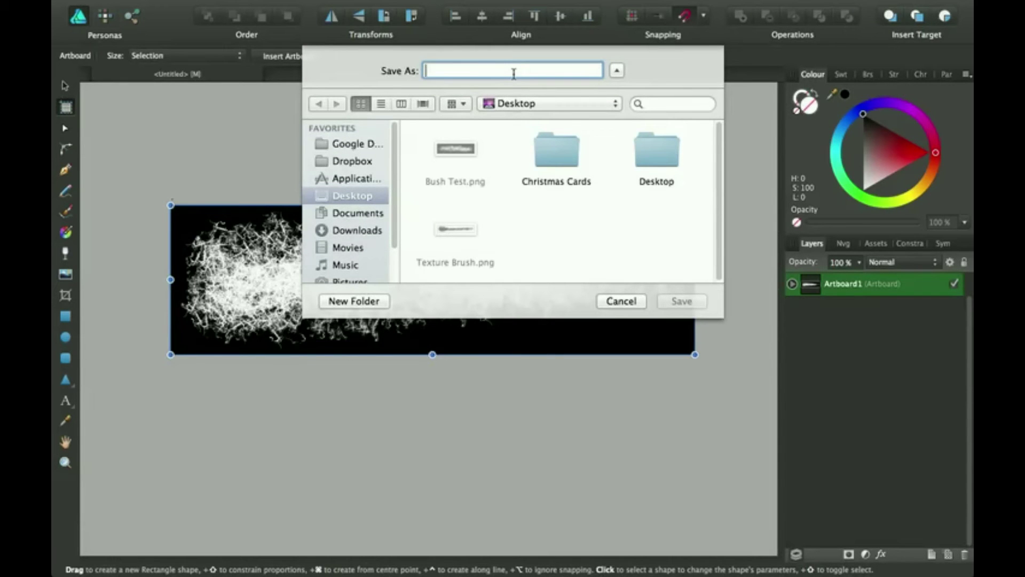
type("Tuto")
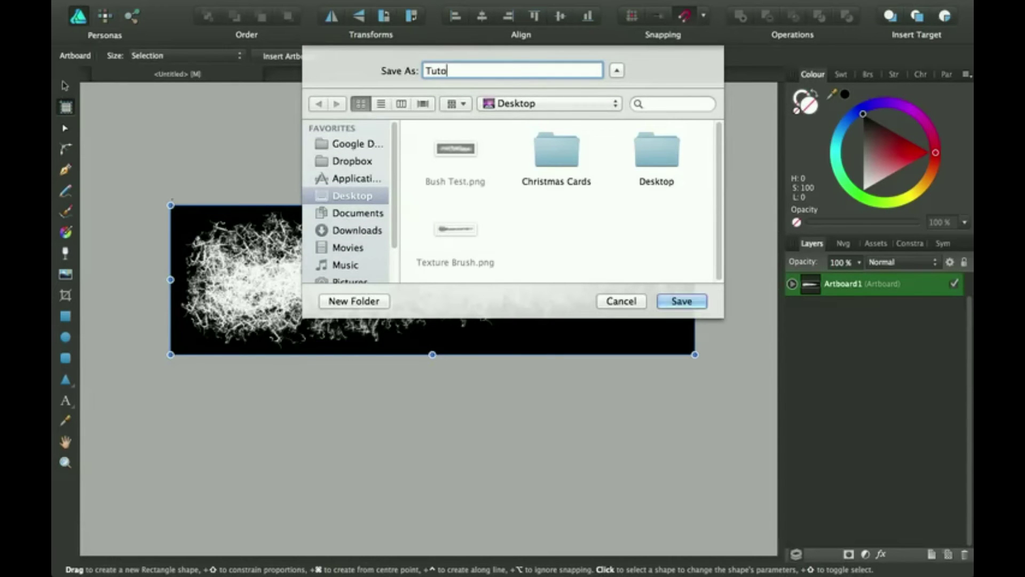
type("rial Brish")
key("BackSpace")
key("BackSpace")
key("BackSpace")
type("ush")
left_click(679, 300)
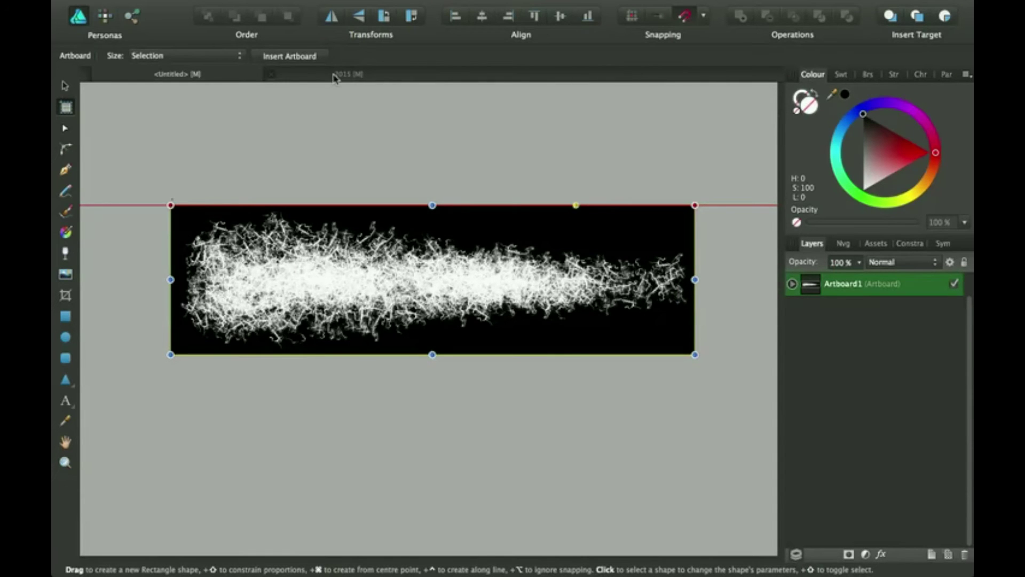
Return to the 2015 cartoon document with the Vector Brush tool and Brushes panel showing
key("ctrl+Tab")
key("b")
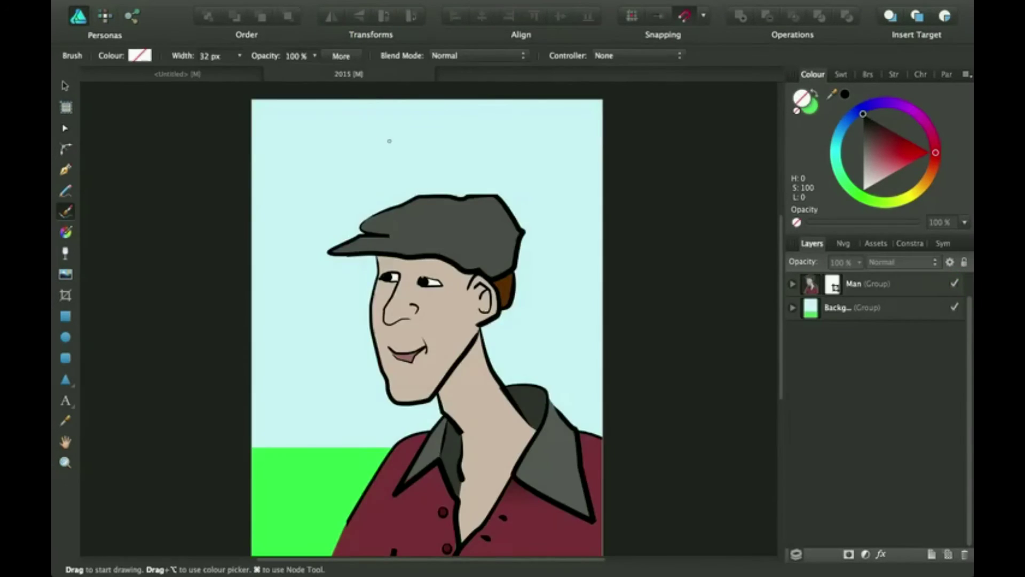
scroll(393, 152, "down", 3)
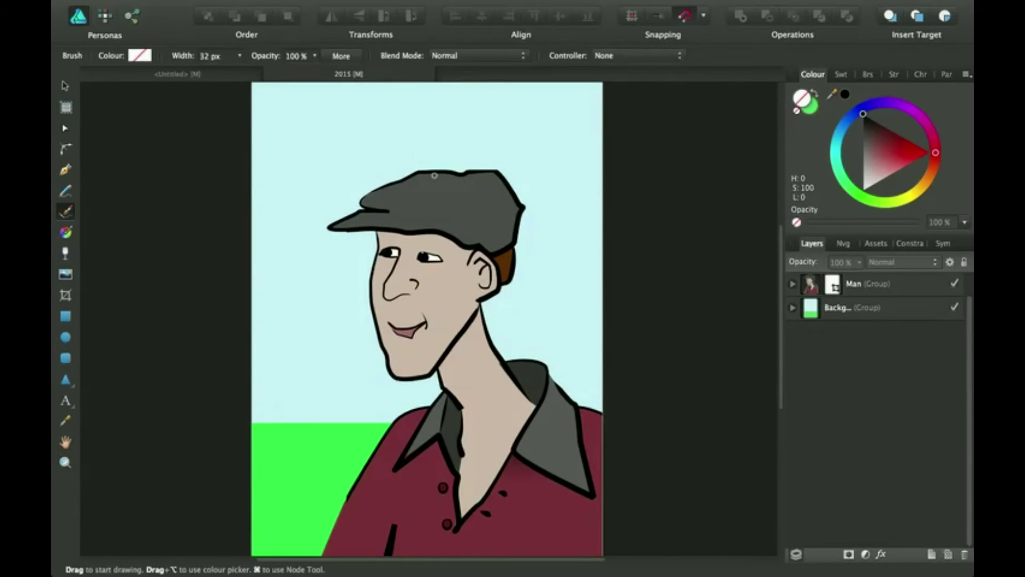
left_click(870, 74)
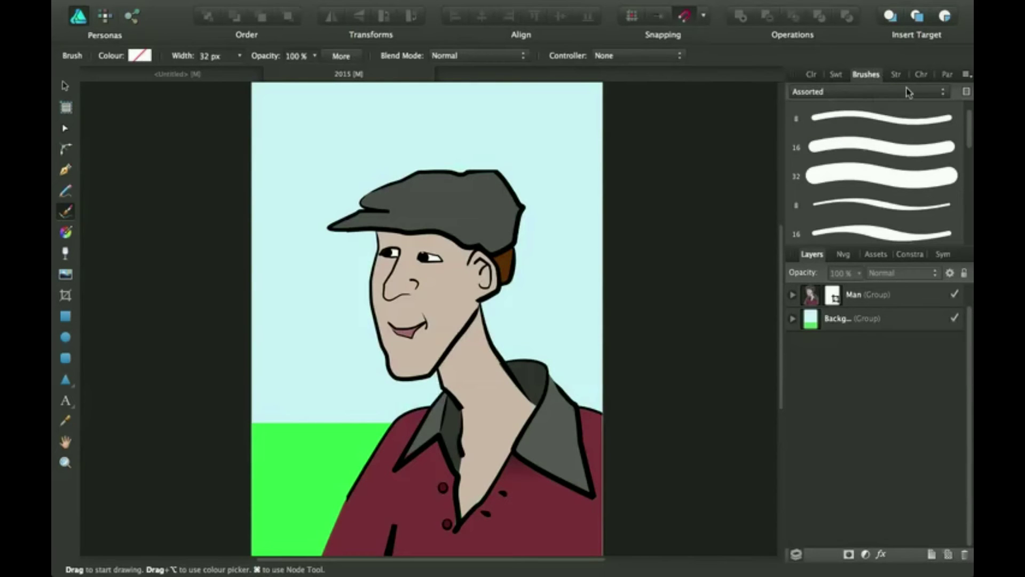
mouse_move(519, 4)
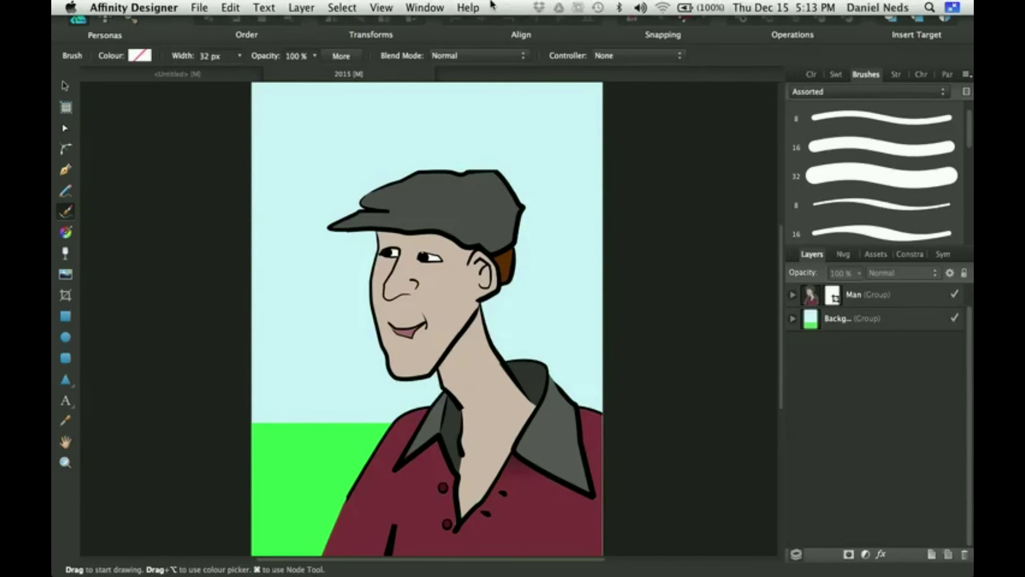
left_click(381, 7)
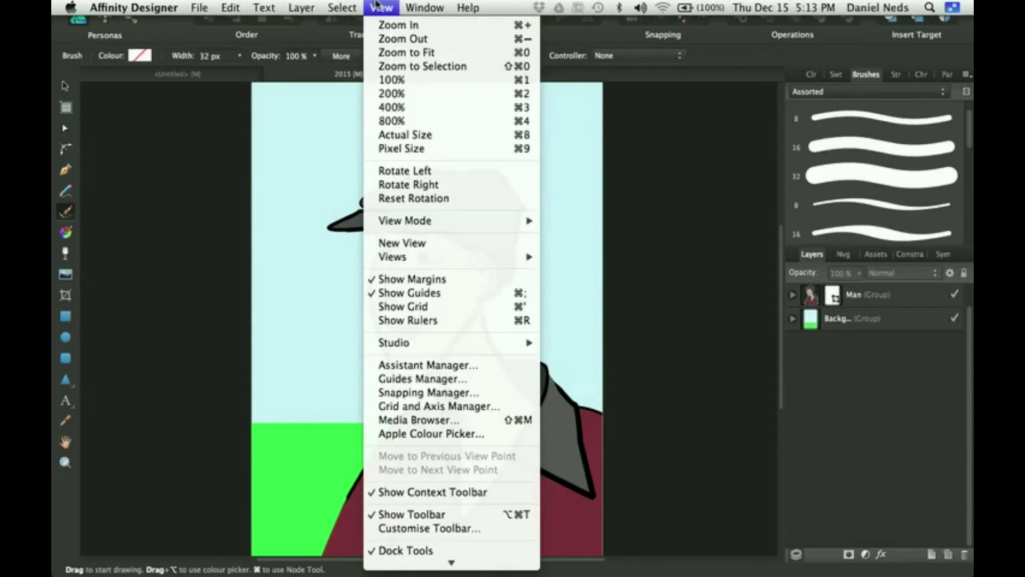
mouse_move(396, 344)
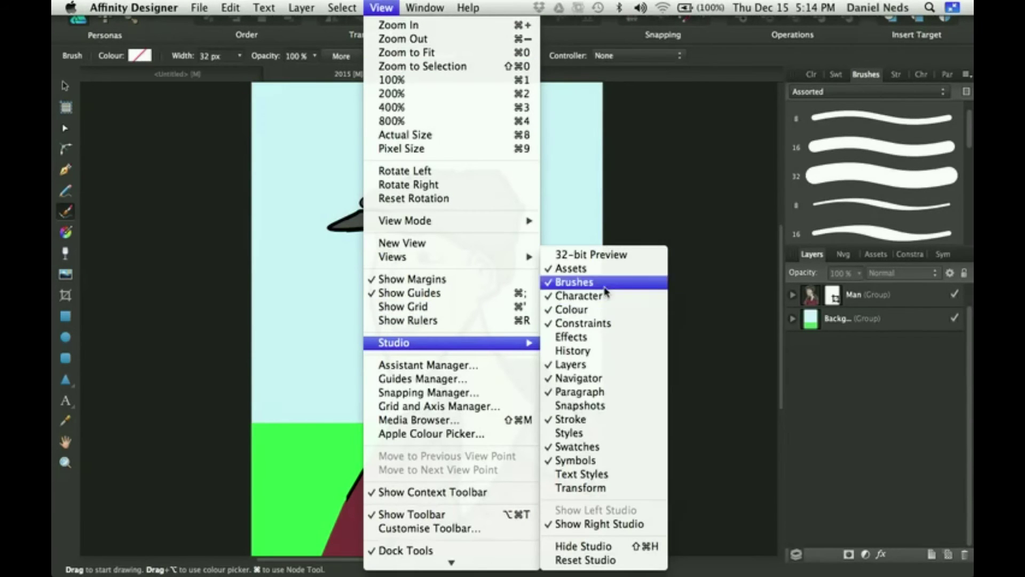
left_click(713, 275)
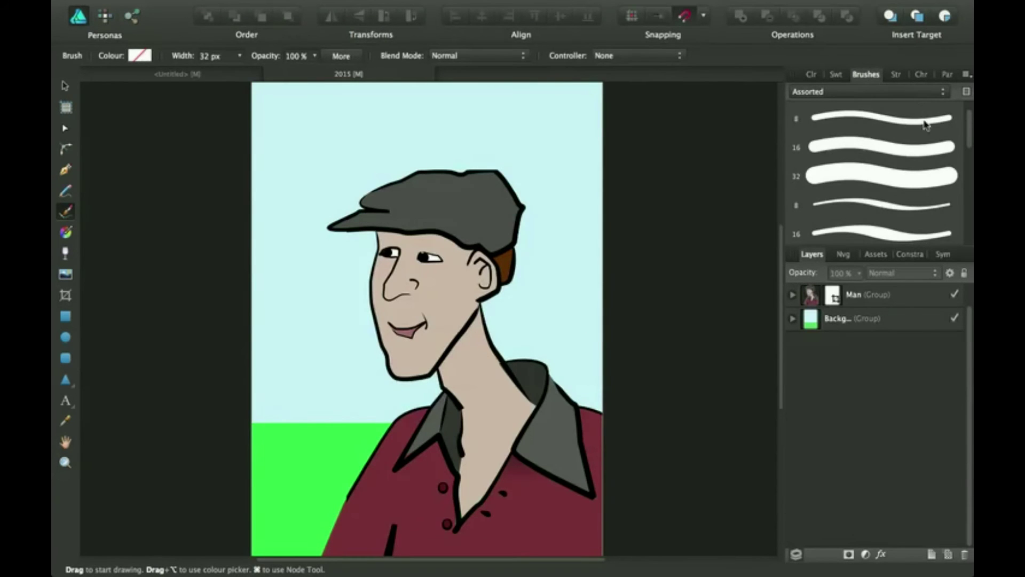
Set the Brushes panel category to Textured
left_click(944, 92)
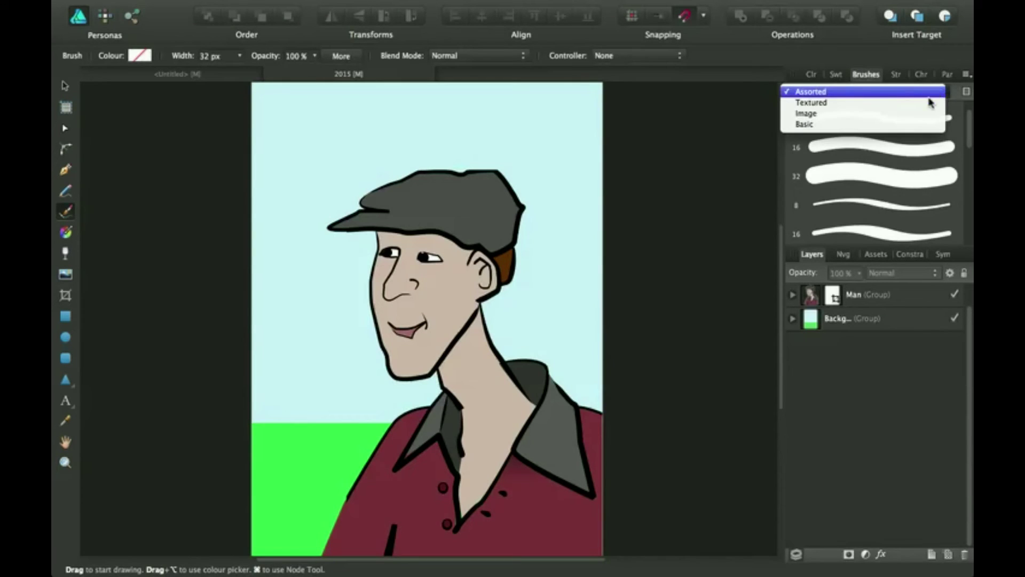
left_click(929, 105)
left_click(910, 92)
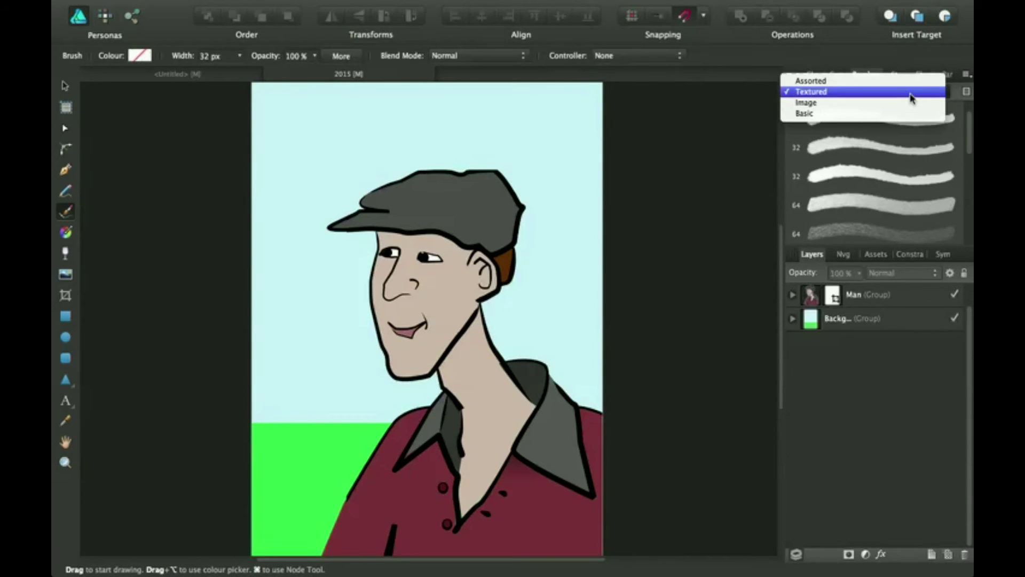
left_click(911, 92)
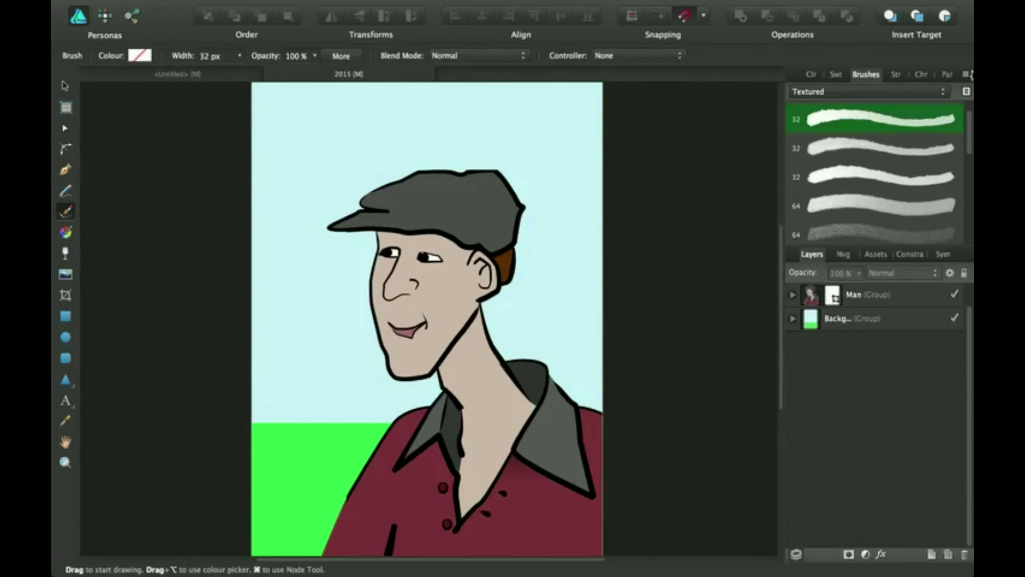
Create a New Textured Intensity Brush from Tutorial Brush.png on the Desktop
left_click(968, 74)
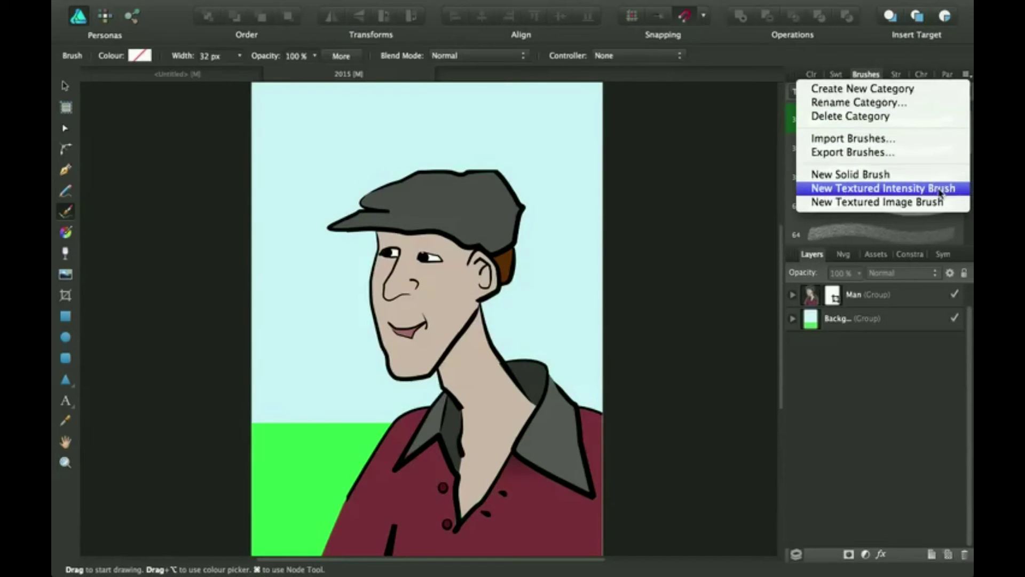
left_click(898, 189)
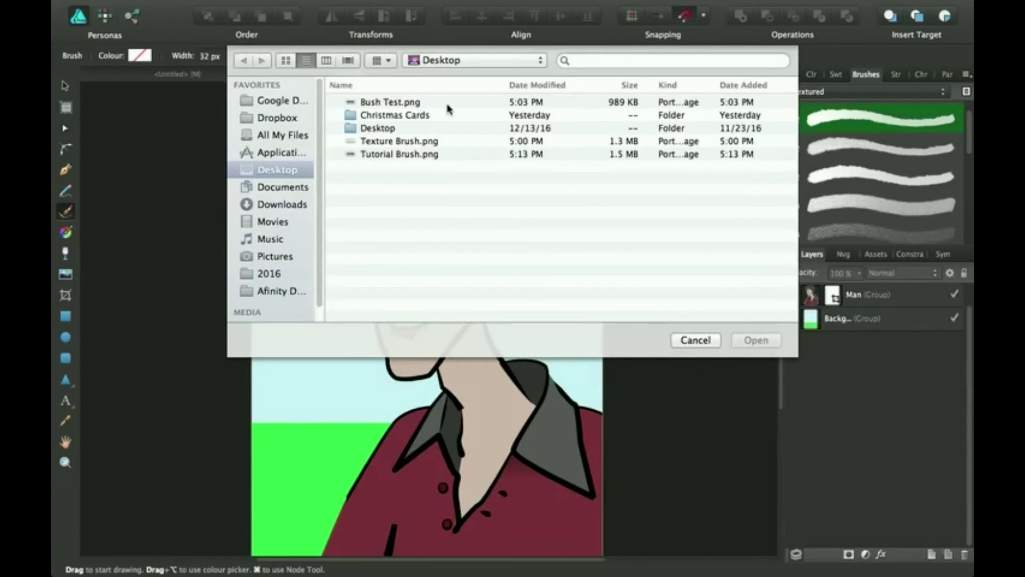
left_click(442, 155)
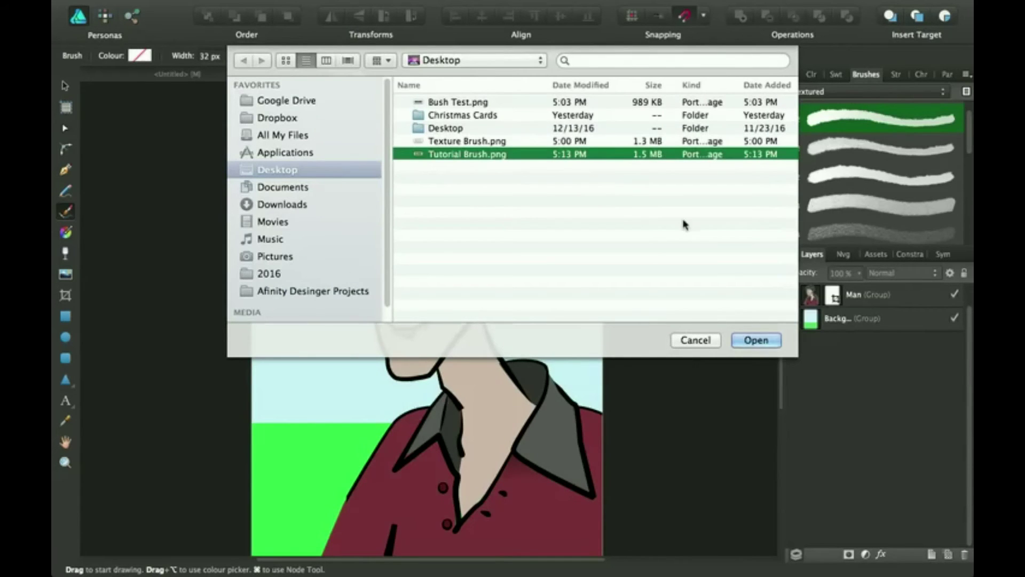
left_click(756, 341)
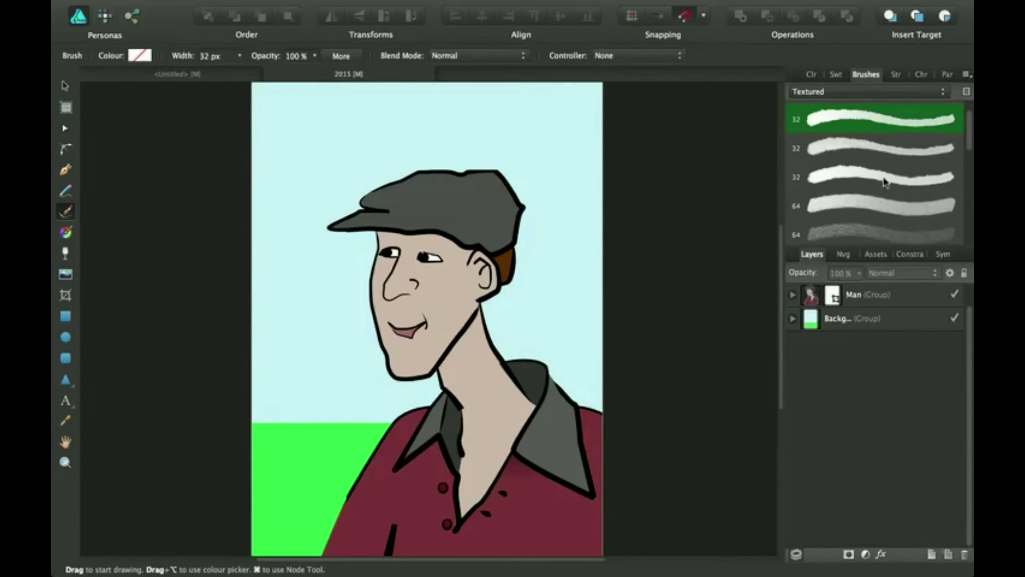
Make the Tutorial Brush the active brush, test one stroke over the cap, and undo it
scroll(884, 182, "down", 10)
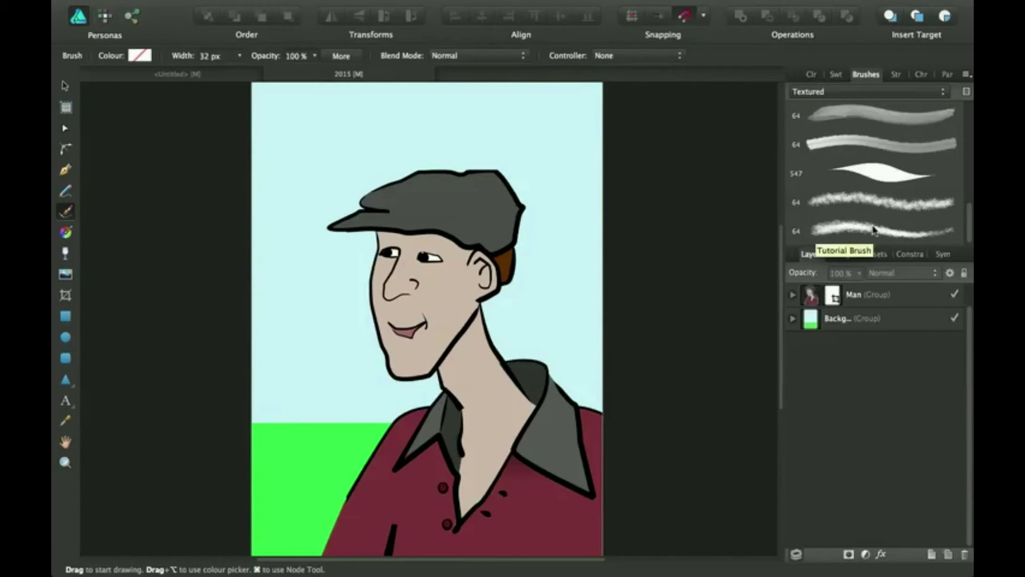
left_click(889, 234)
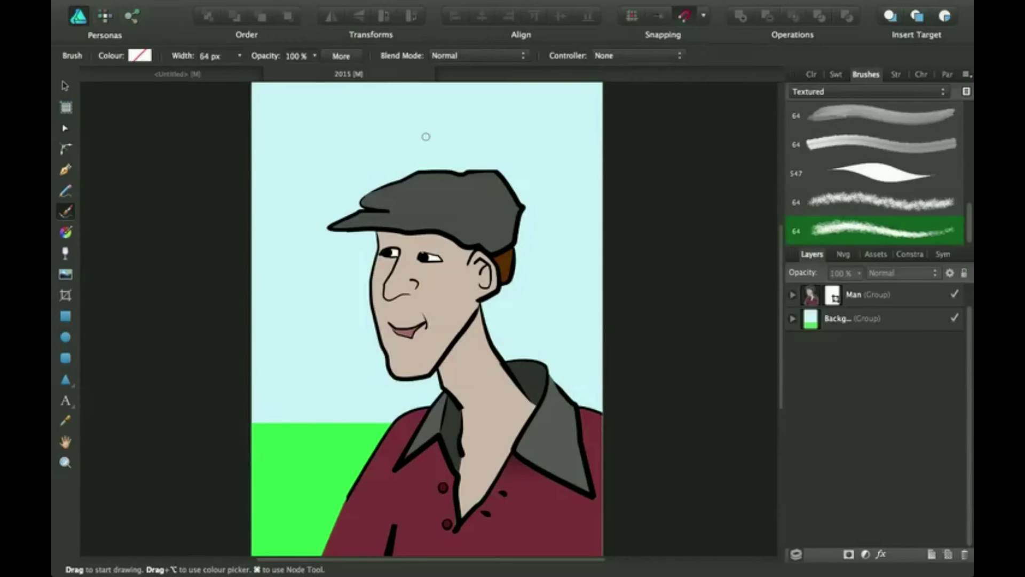
mouse_move(358, 136)
left_mouse_down()
mouse_move(477, 166)
mouse_move(470, 213)
left_mouse_up()
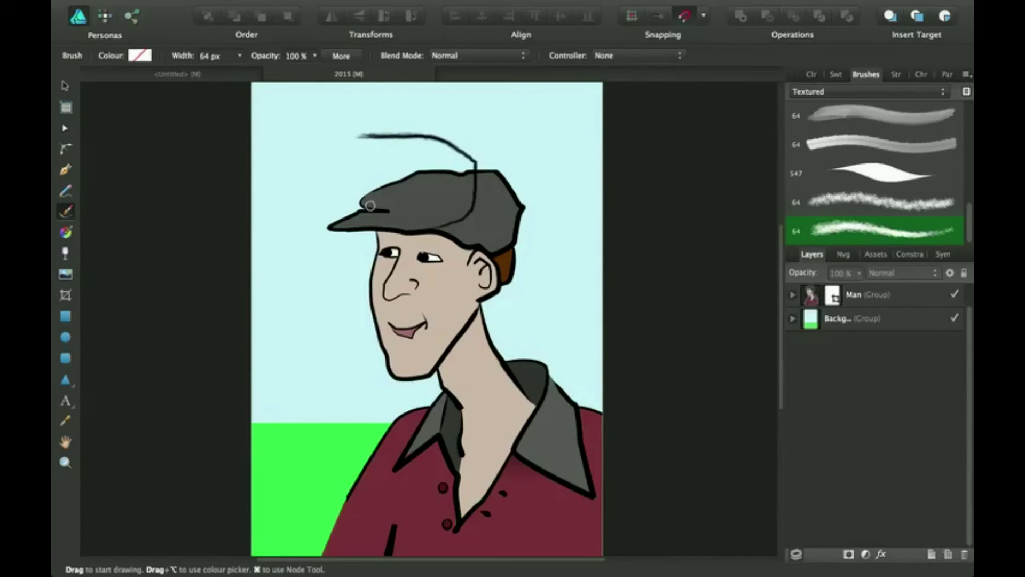
key("super+z")
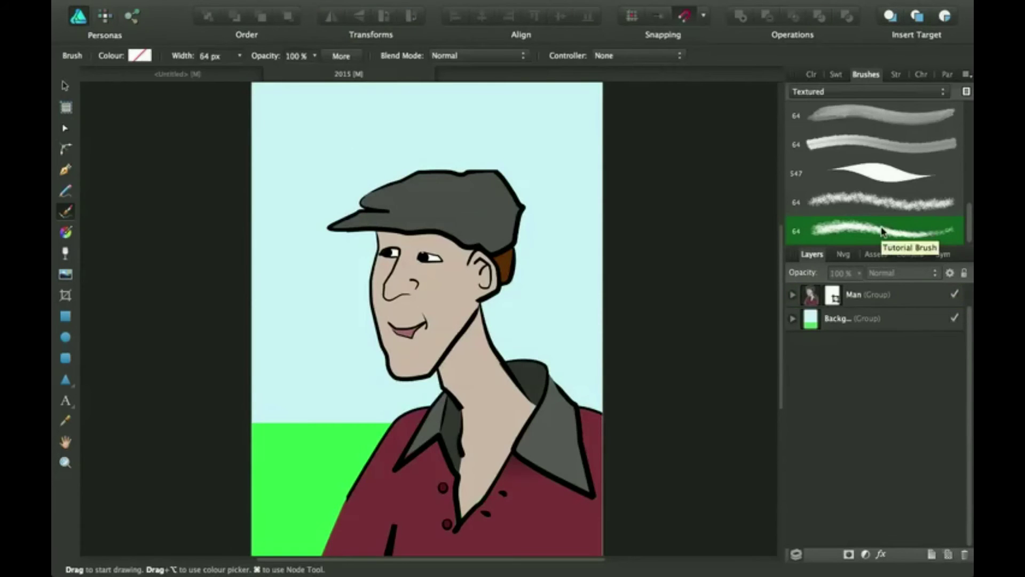
Open the Tutorial Brush editor, set its width to 150.6 px, and nudge the head offset
double_click(873, 229)
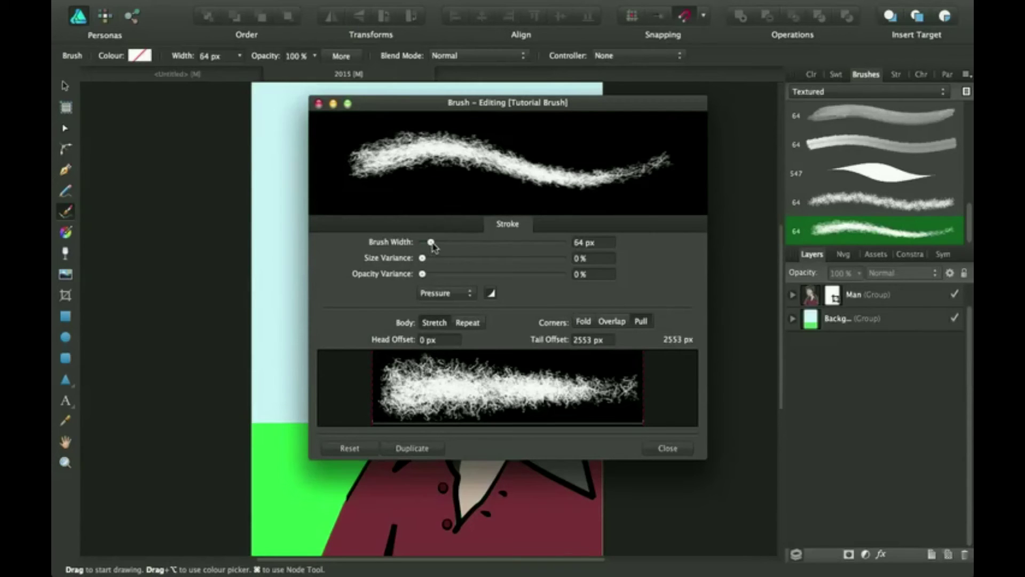
mouse_move(432, 243)
left_mouse_down()
mouse_move(474, 242)
mouse_move(442, 242)
left_mouse_up()
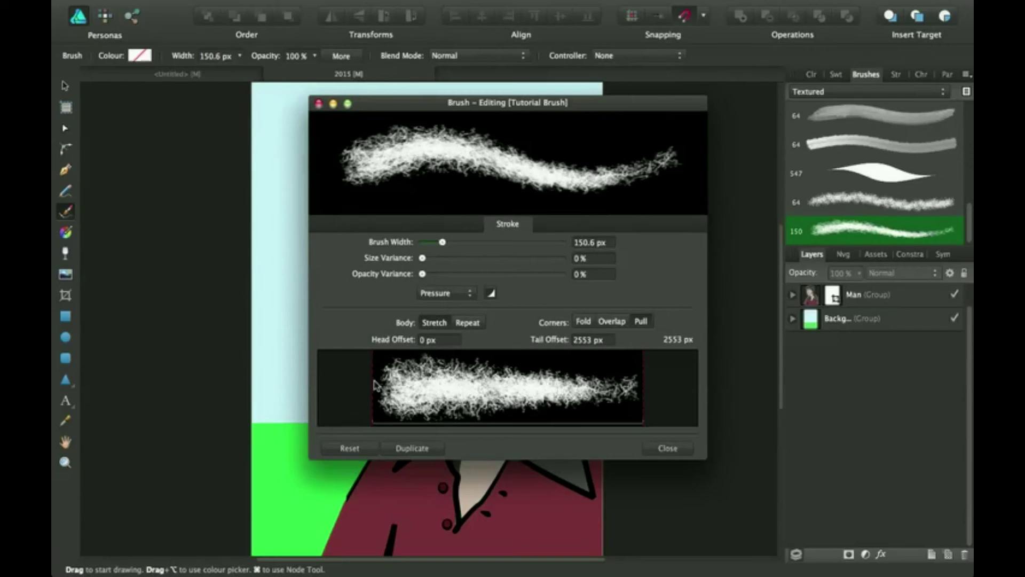
mouse_move(372, 386)
left_mouse_down()
mouse_move(432, 388)
mouse_move(351, 384)
left_mouse_up()
Set the brush body to Repeat, with a 568 px head offset and a 1020 px tail offset
left_click(468, 322)
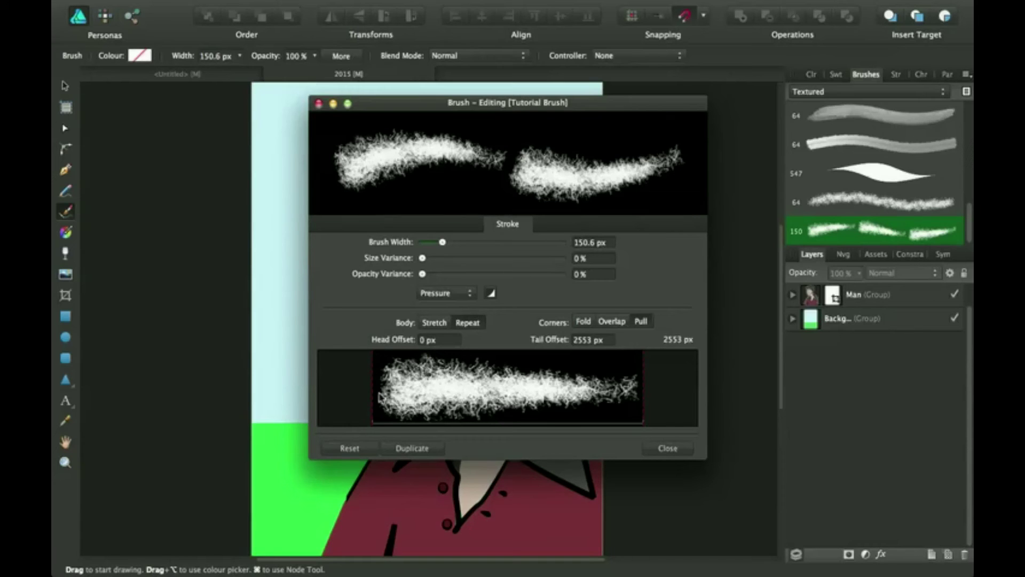
left_click_drag(374, 389, 452, 389)
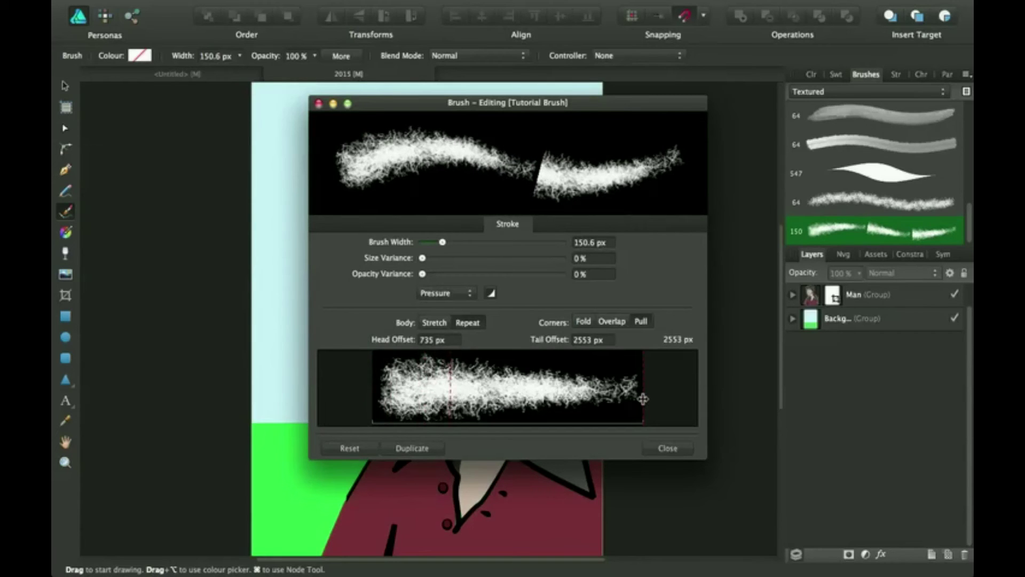
left_click_drag(644, 399, 431, 395)
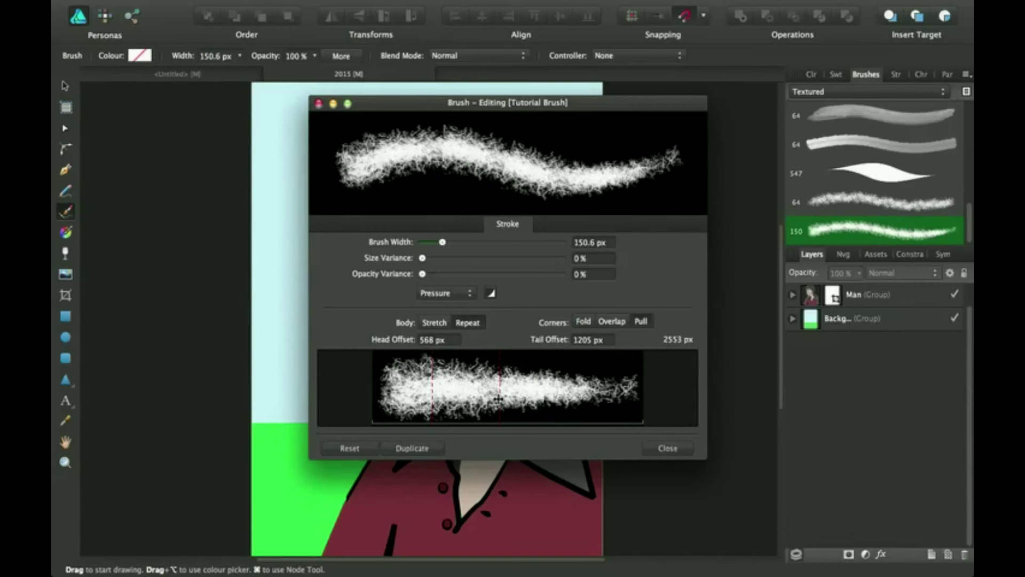
left_click_drag(500, 401, 483, 400)
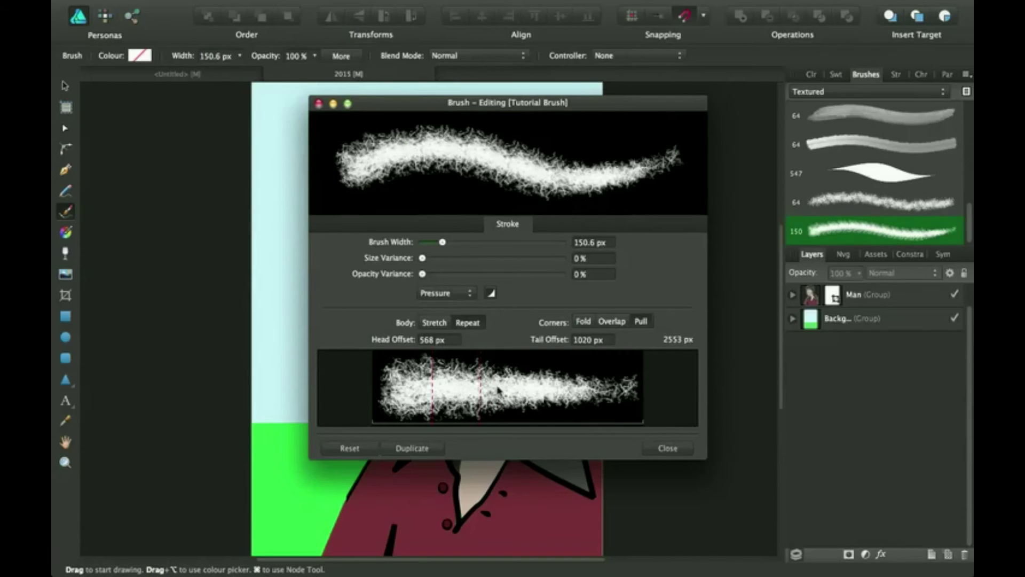
Set the Tutorial Brush corners to Pull after briefly trying Overlap
left_click(642, 323)
left_click(613, 322)
left_click(641, 321)
Keep the 568 px head offset, widen the brush to 242.2 px, and close the editor
left_click(435, 342)
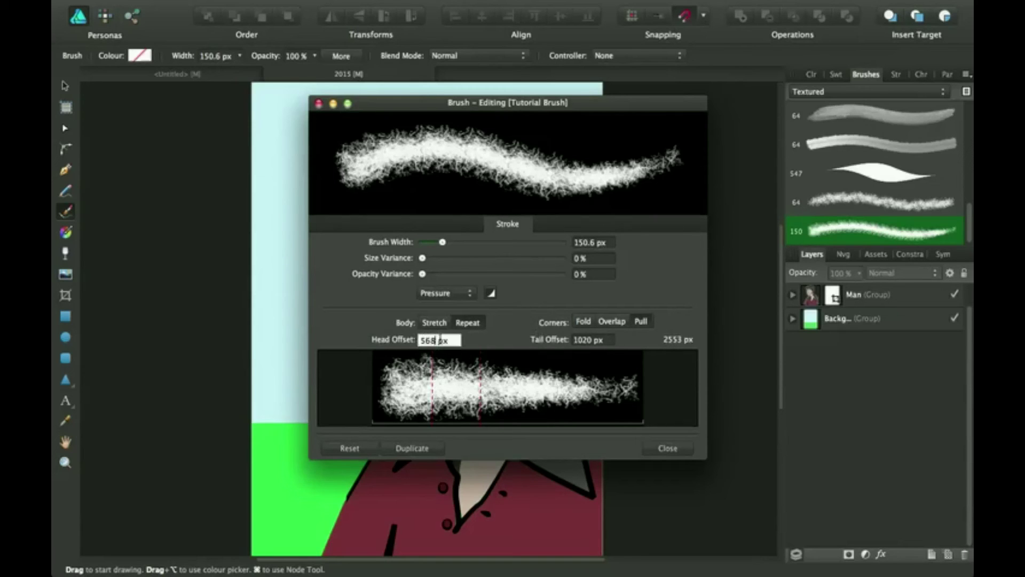
key("Tab")
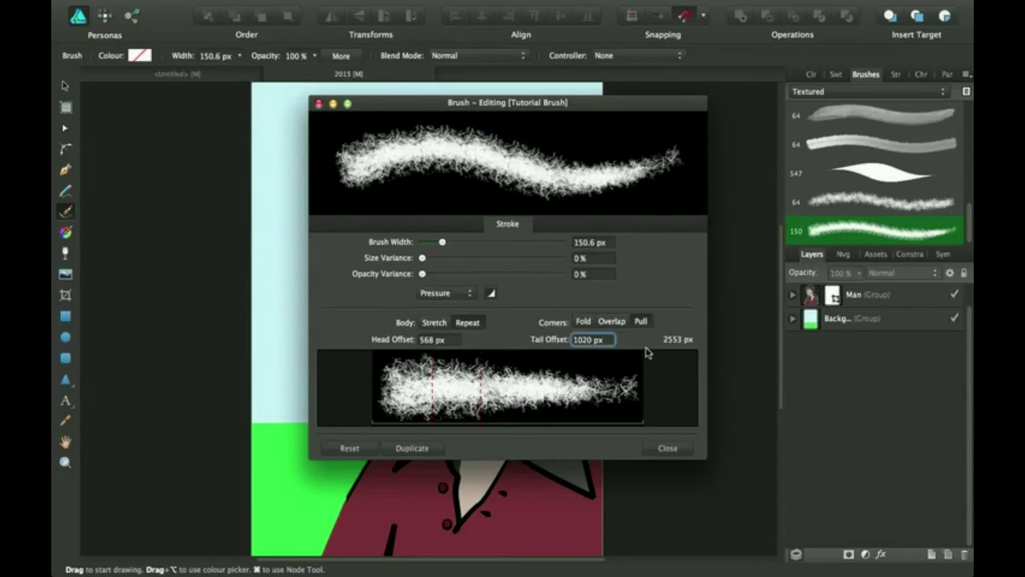
key("Tab")
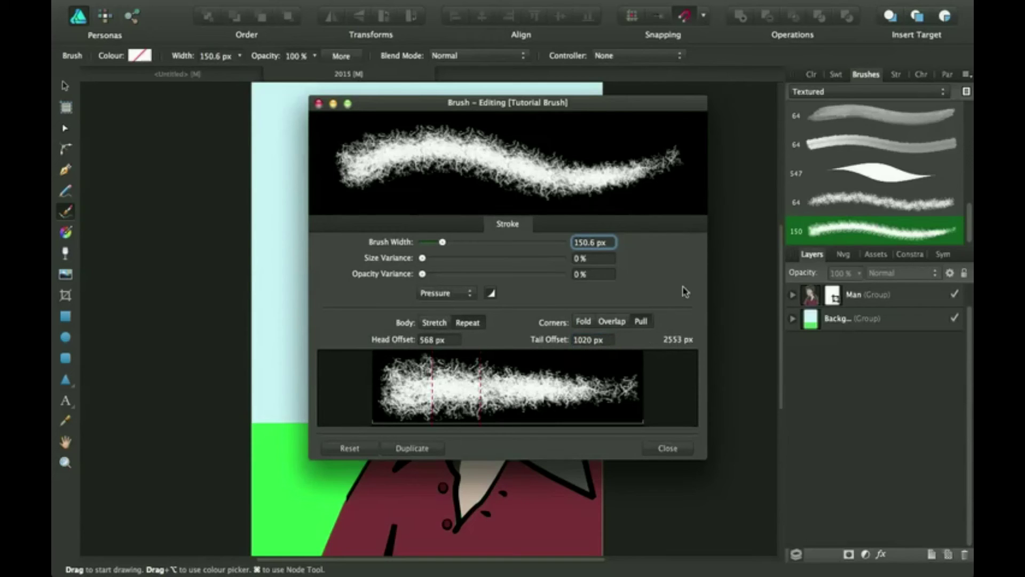
left_click(454, 243)
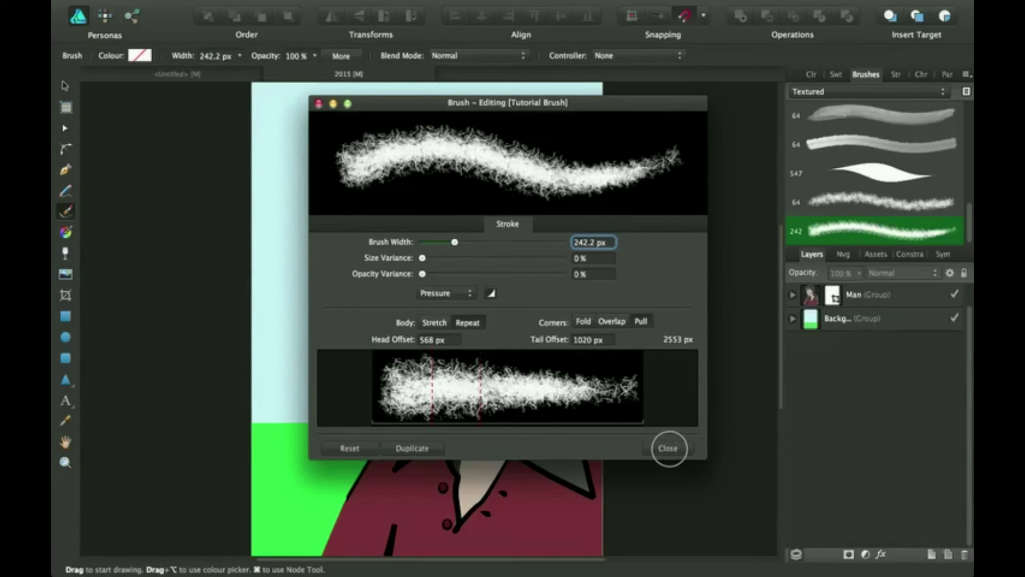
left_click(668, 448)
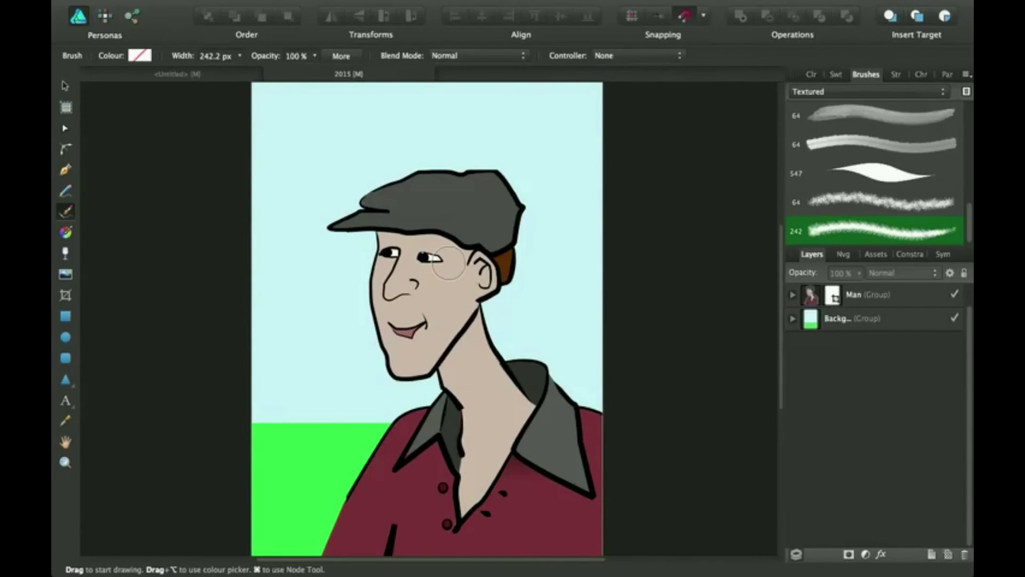
Test the edited brush with a stroke across the cap, then undo it
left_click_drag(408, 188, 506, 213)
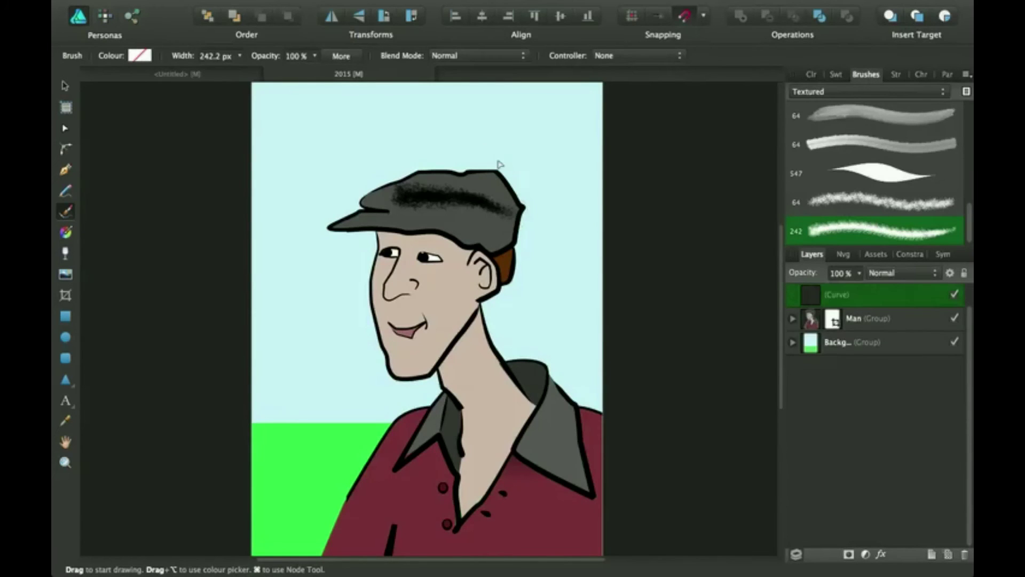
key("super+z")
scroll(415, 156, "up", 4)
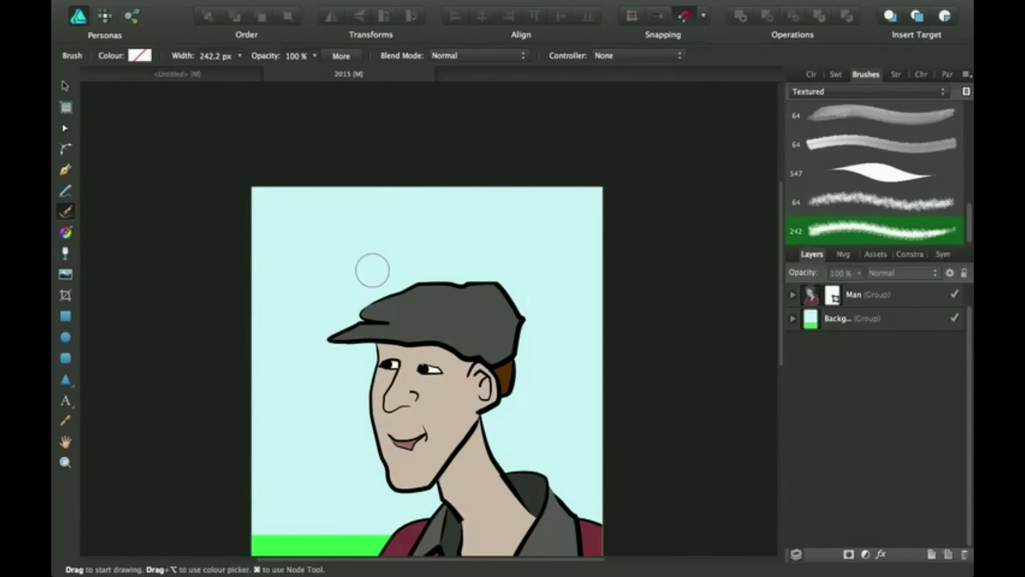
scroll(526, 333, "down", 1)
Eyedrop the man's hair brown as the brush colour, darken it slightly, and shrink the brush
left_click(811, 74)
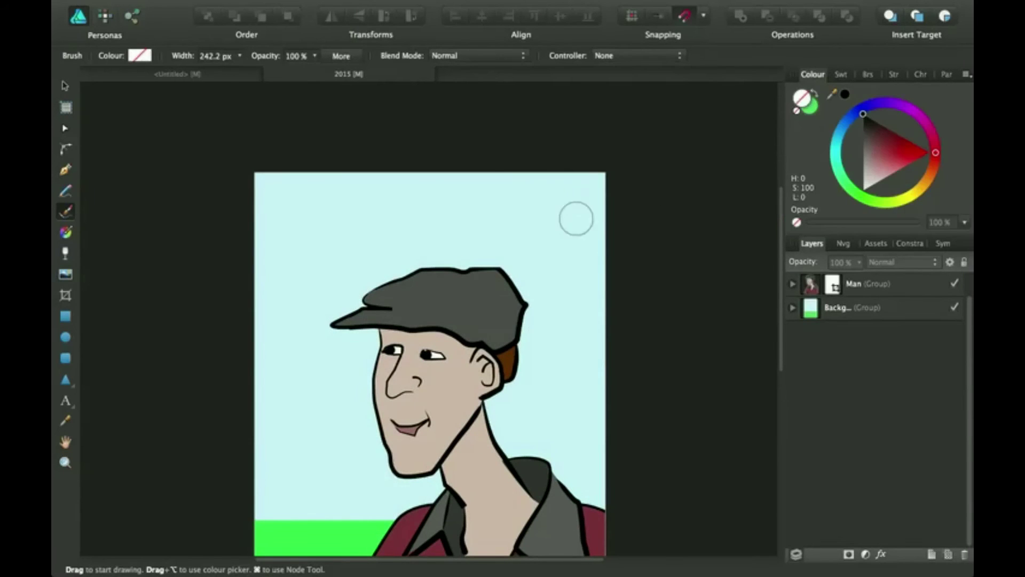
mouse_move(834, 95)
left_mouse_down()
mouse_move(470, 347)
mouse_move(494, 377)
mouse_move(526, 341)
mouse_move(512, 356)
left_mouse_up()
left_click(845, 95)
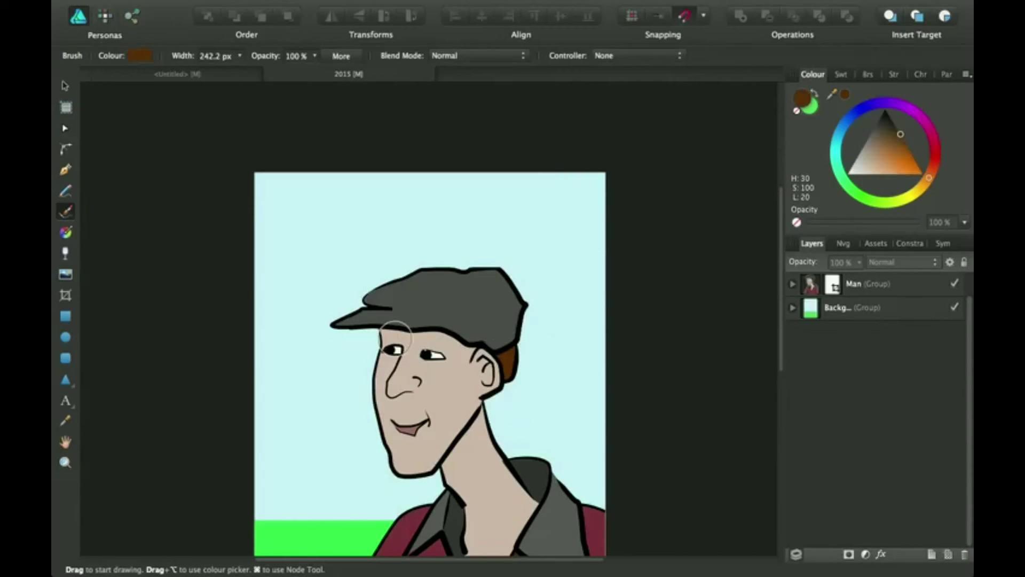
scroll(392, 350, "up", 10)
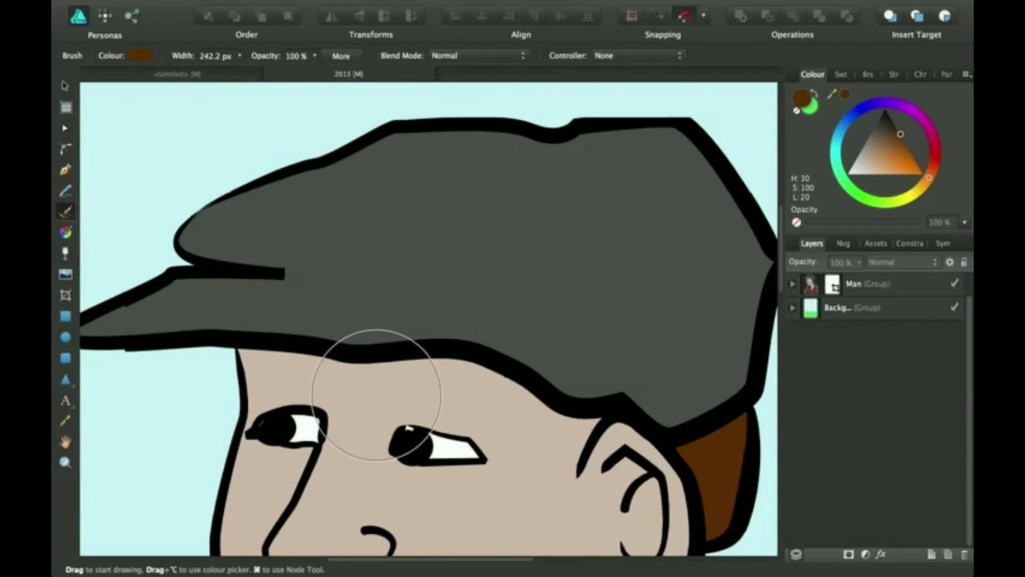
key("bracketleft")
key("bracketleft")
key("bracketleft")
key("bracketleft")
key("bracketleft")
left_click_drag(900, 134, 896, 127)
Paint one brown eyebrow stroke above each of the man's eyes
scroll(453, 299, "up", 5)
scroll(454, 299, "left", 5)
key("bracketright")
left_click_drag(387, 324, 320, 333)
left_click_drag(447, 344, 519, 346)
key("super+0")
key("super+minus")
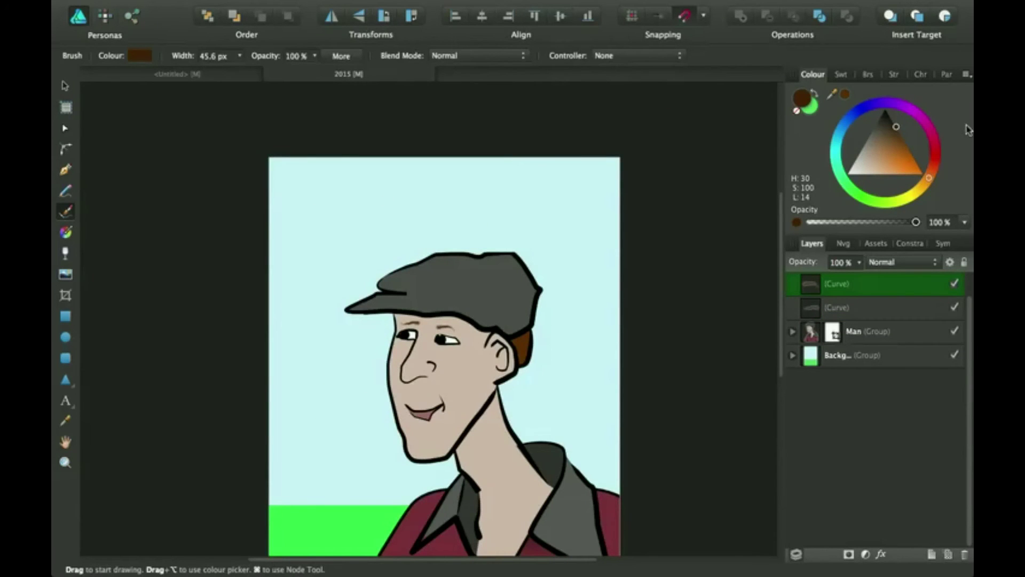
Switch the brush colour to black and zoom in on the cap
left_click_drag(888, 135, 885, 107)
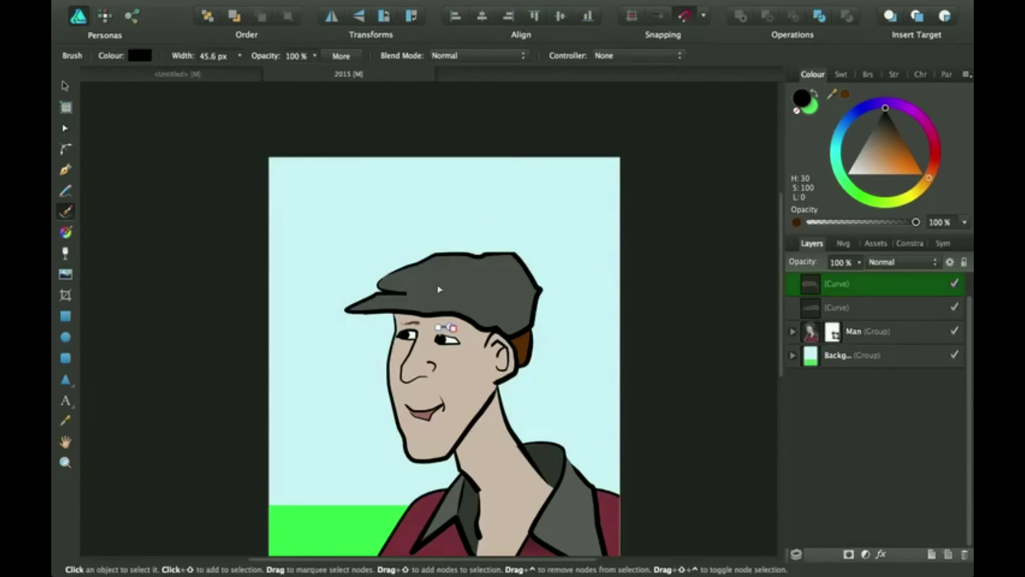
key("super+plus")
key("super+plus")
scroll(415, 220, "left", 3)
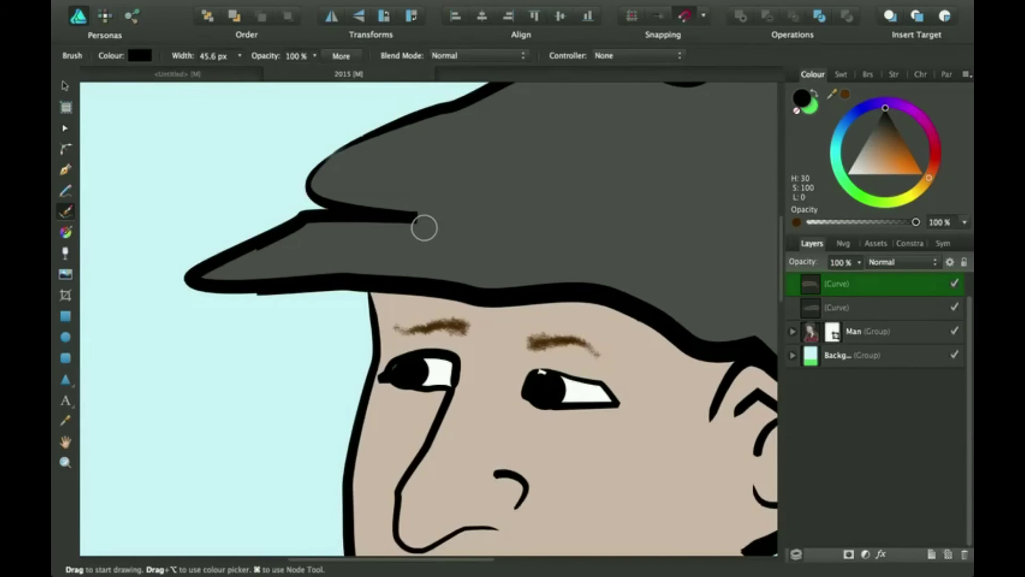
Paint five short black ruffle strokes across the cap's crown, brim and edges
left_click_drag(414, 219, 528, 225)
scroll(442, 210, "up", 3)
scroll(442, 211, "right", 3)
left_click_drag(590, 189, 502, 158)
left_click_drag(355, 161, 320, 196)
scroll(321, 208, "right", 3)
left_click_drag(633, 288, 584, 252)
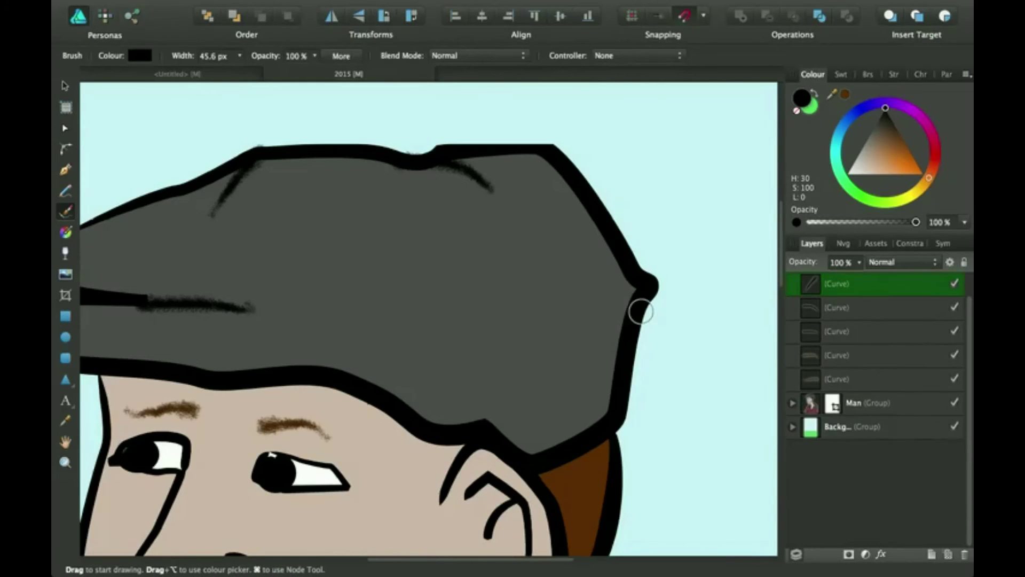
scroll(584, 252, "down", 2)
left_click_drag(483, 393, 568, 350)
scroll(464, 282, "down", 1)
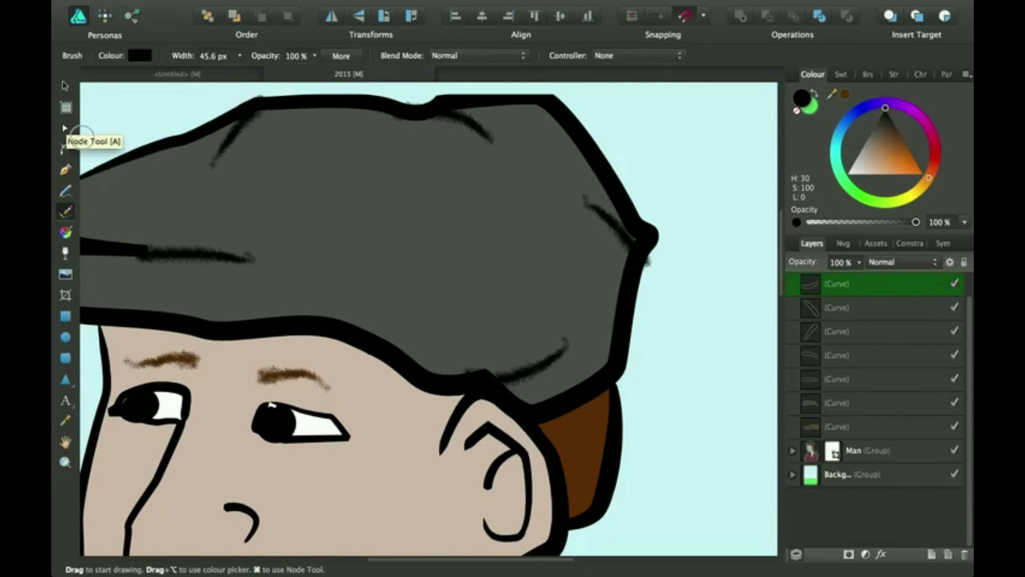
Use the Node tool to pull the right crease stroke's lower end up inside the cap outline
left_click(66, 127)
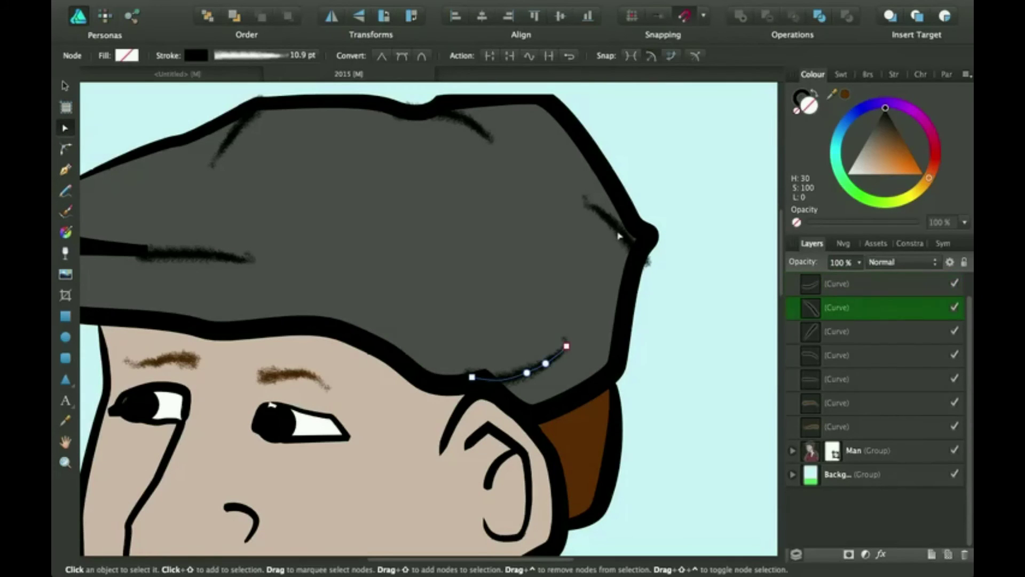
left_click(643, 259)
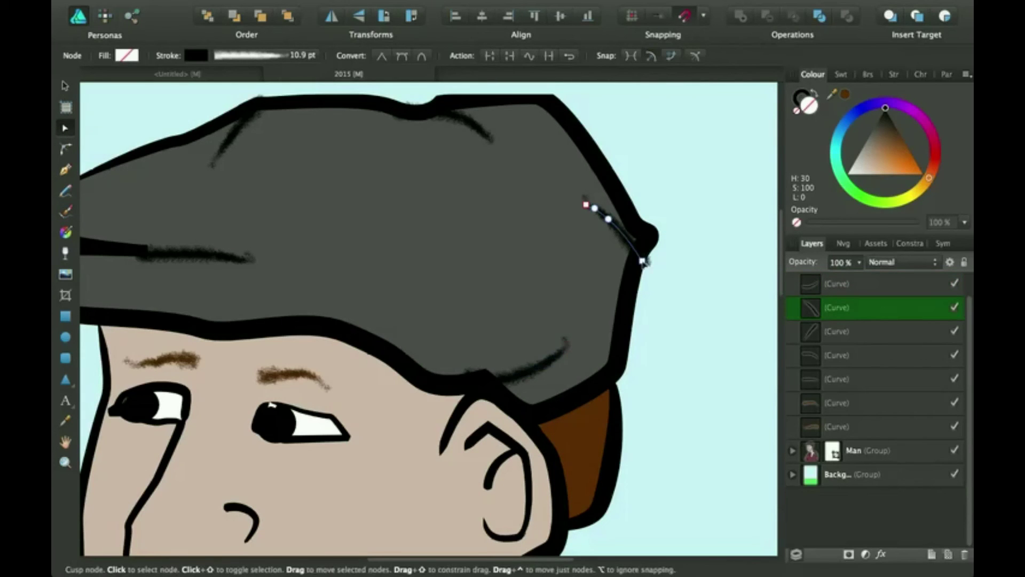
left_click_drag(644, 260, 640, 245)
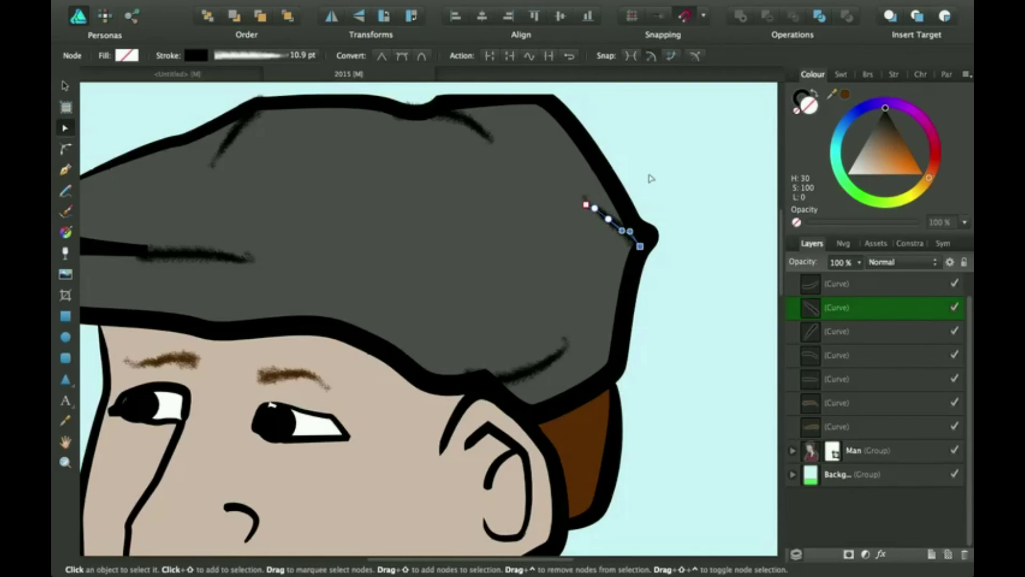
left_click(698, 338)
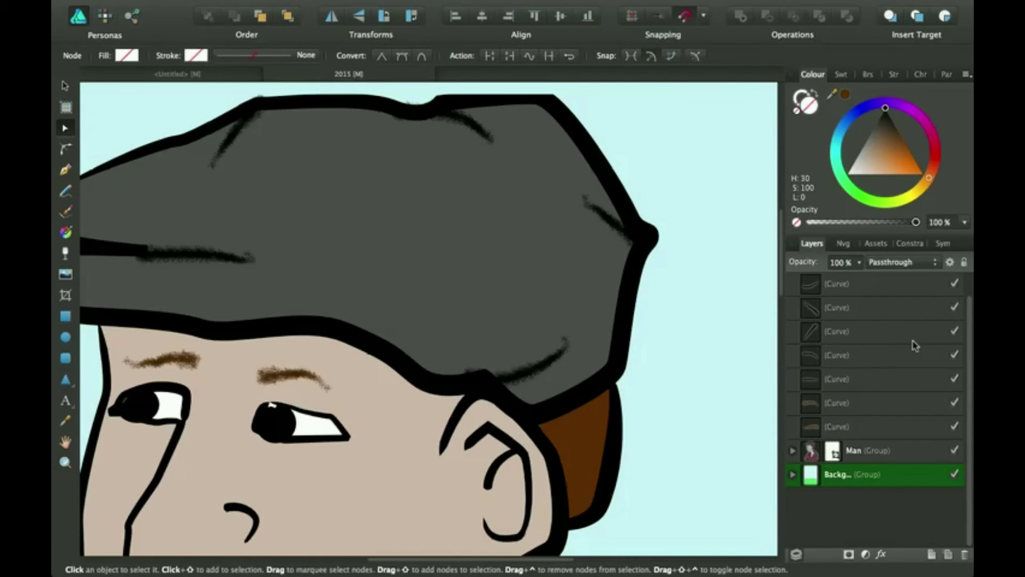
Add a new layer, move the seven brush-stroke curves into it, and collapse it
left_click(888, 429)
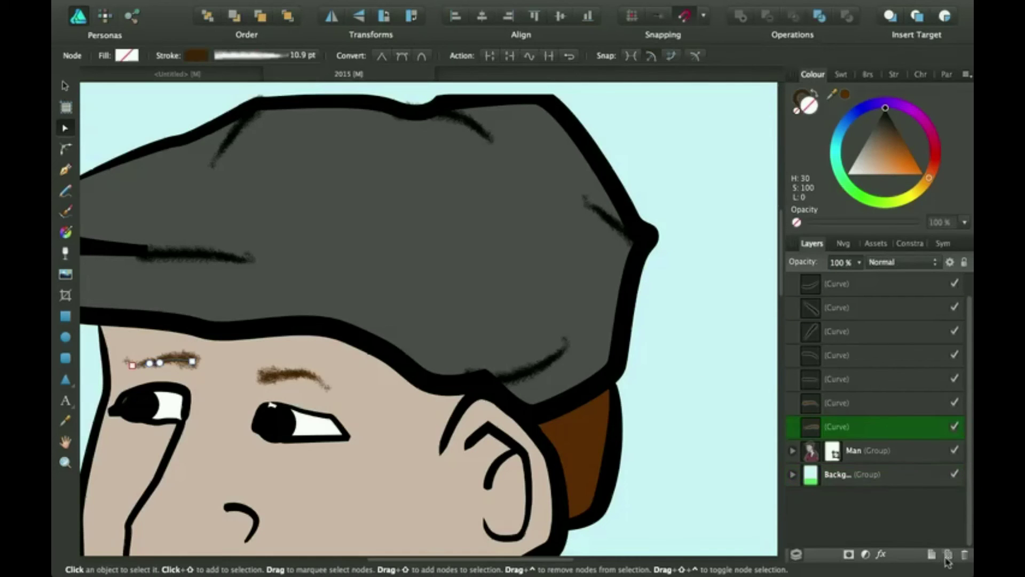
left_click(936, 556)
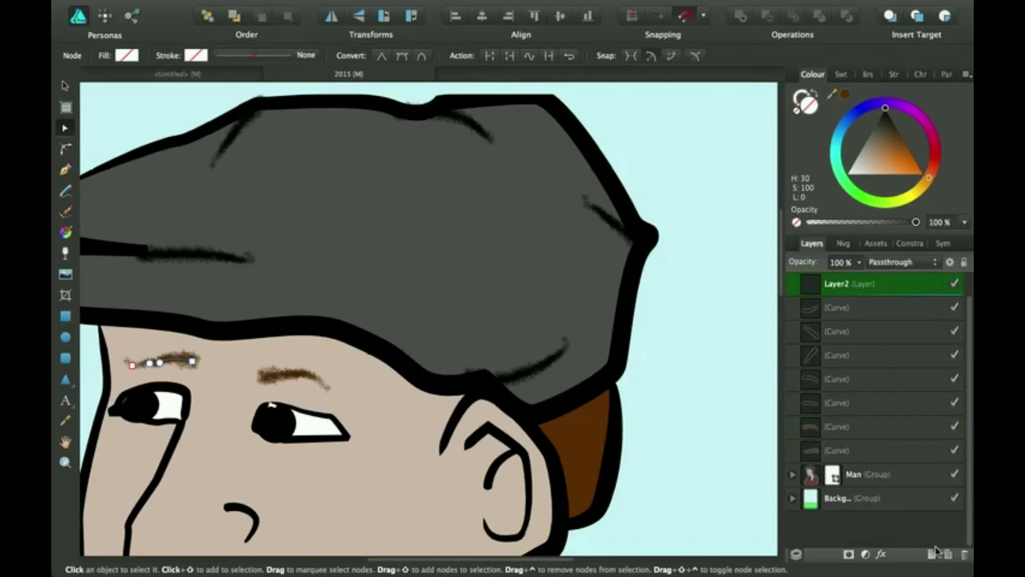
mouse_move(866, 450)
left_mouse_down()
mouse_move(884, 306)
mouse_move(880, 316)
left_mouse_up()
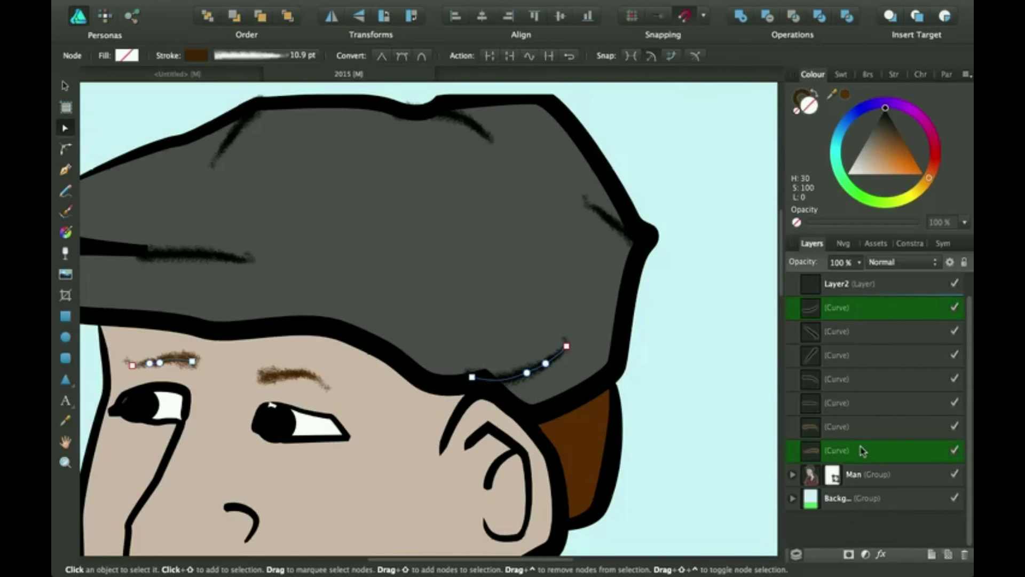
left_click(881, 314, "super")
left_click(883, 315, "shift")
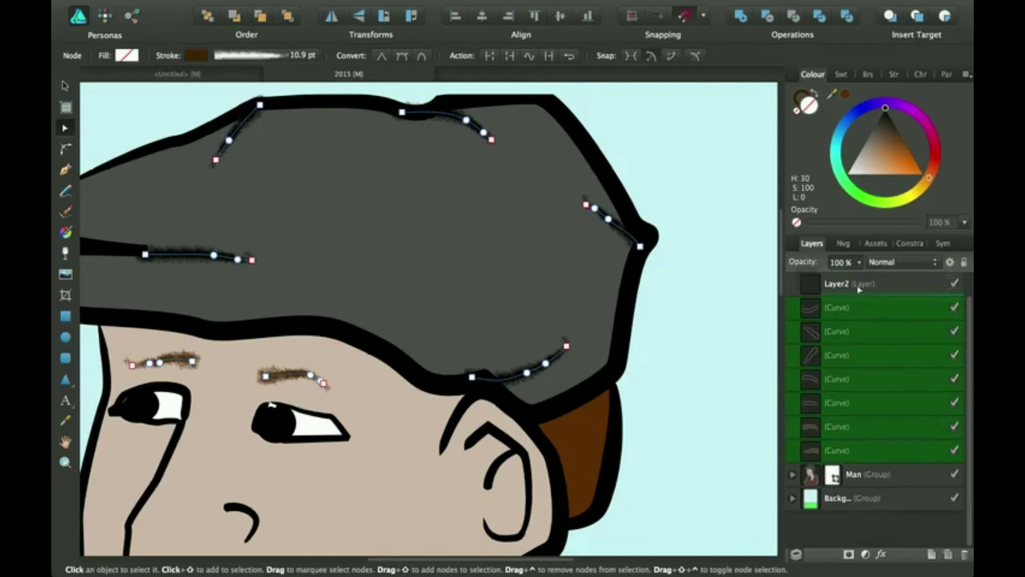
left_click_drag(859, 287, 858, 290)
Rename the new layer to 'Brush effects'
left_click(836, 285)
left_click(836, 286)
key("BackSpace")
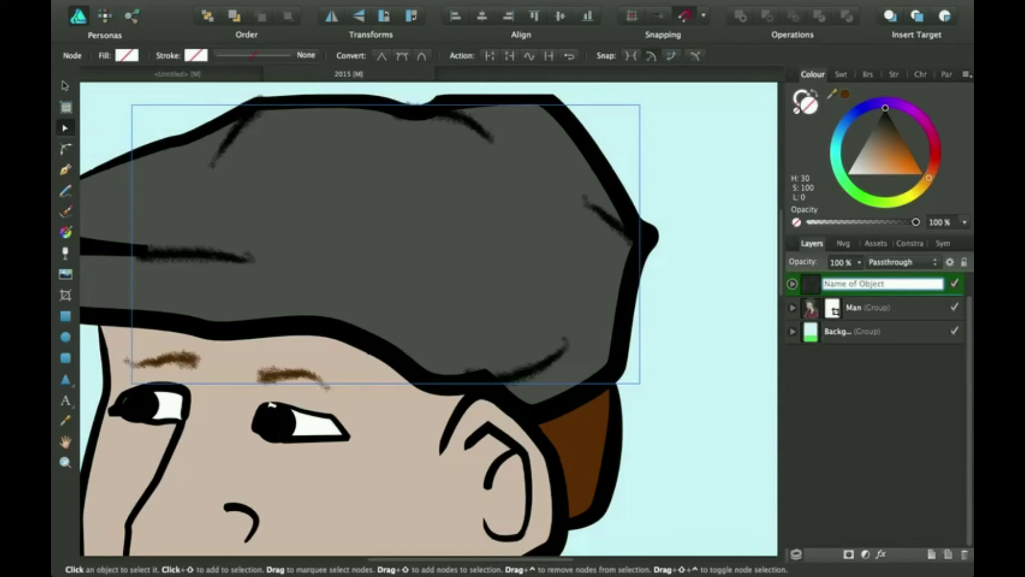
type("Brush effects")
key("Return")
left_click(705, 256)
Zoom out to the whole page and show the Textured brushes with the 242 px Tutorial Brush
scroll(618, 270, "down", 2)
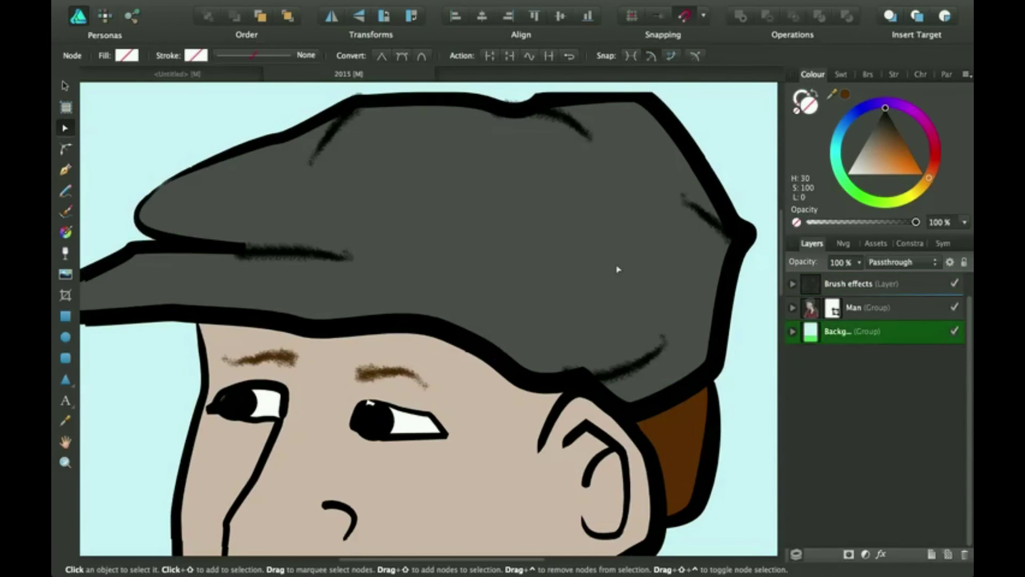
scroll(618, 270, "down", 2)
scroll(618, 270, "down", 3)
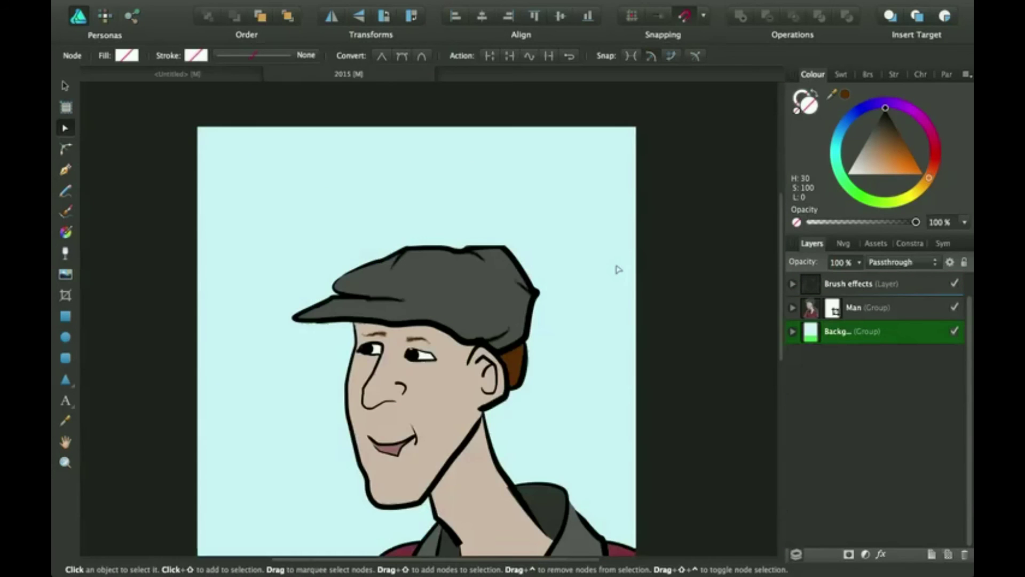
scroll(618, 270, "down", 1)
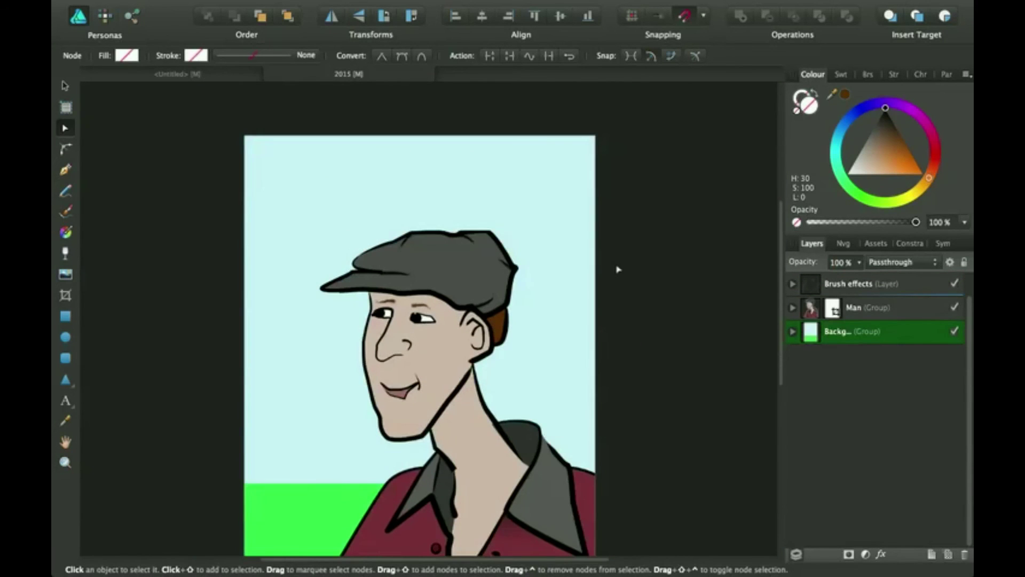
scroll(618, 270, "down", 3)
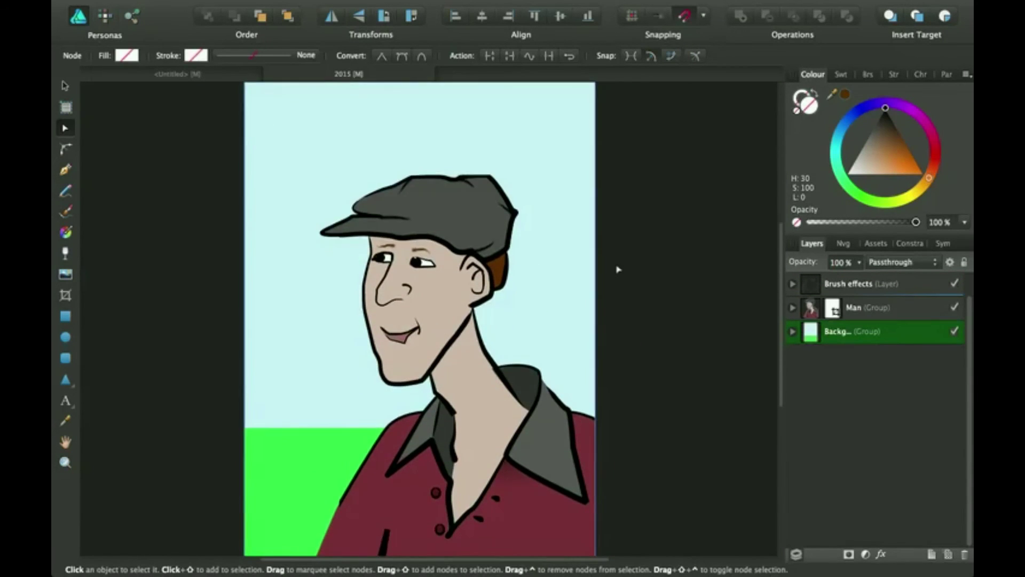
scroll(492, 347, "left", 3)
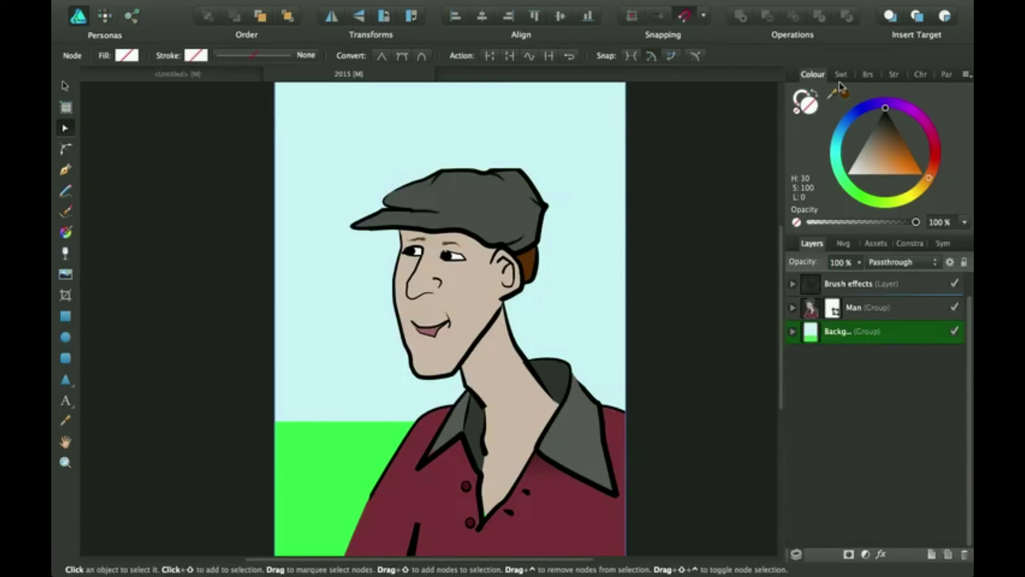
left_click(869, 74)
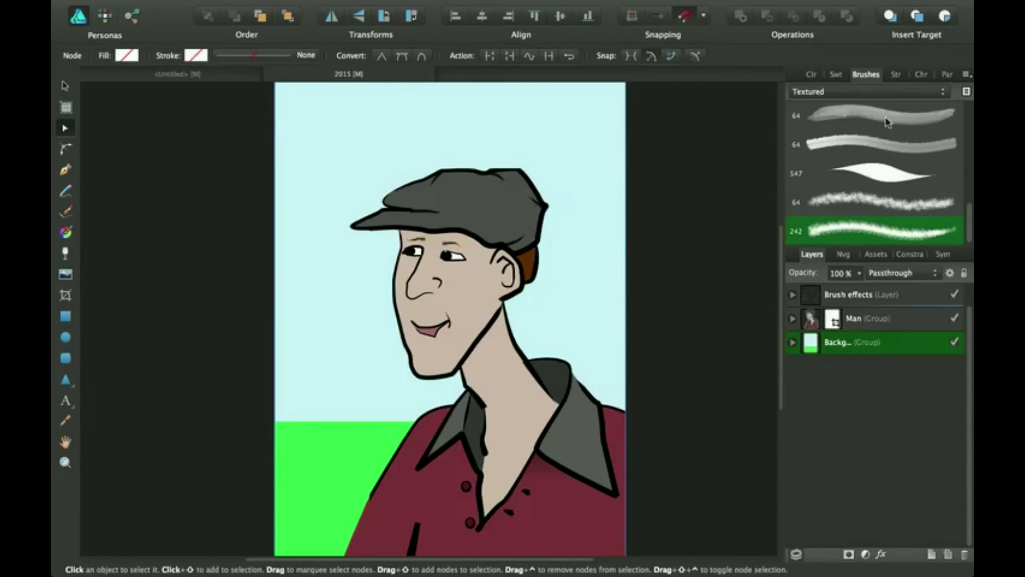
Create a new brush category from the Brushes panel menu
left_click(968, 74)
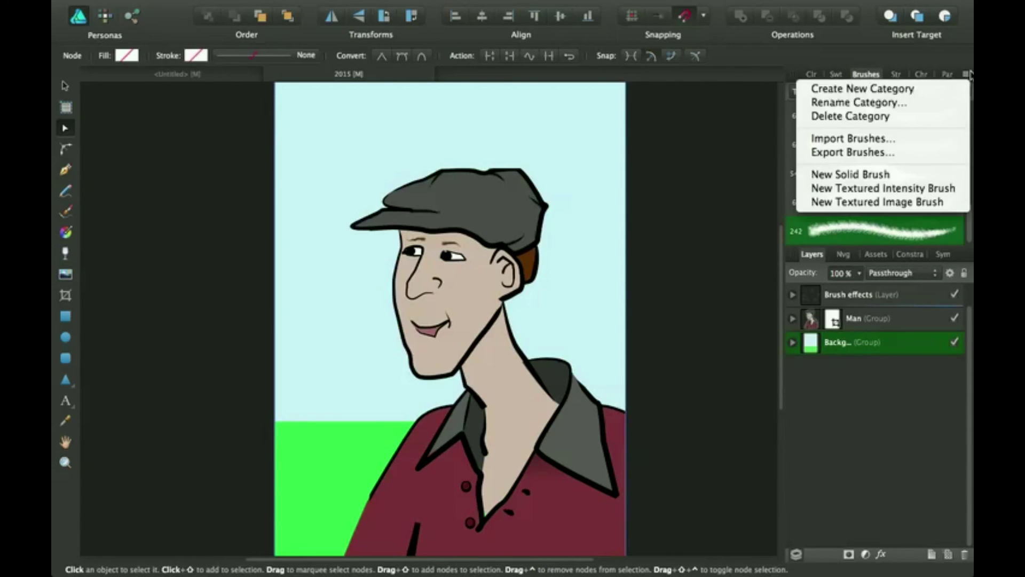
left_click(933, 91)
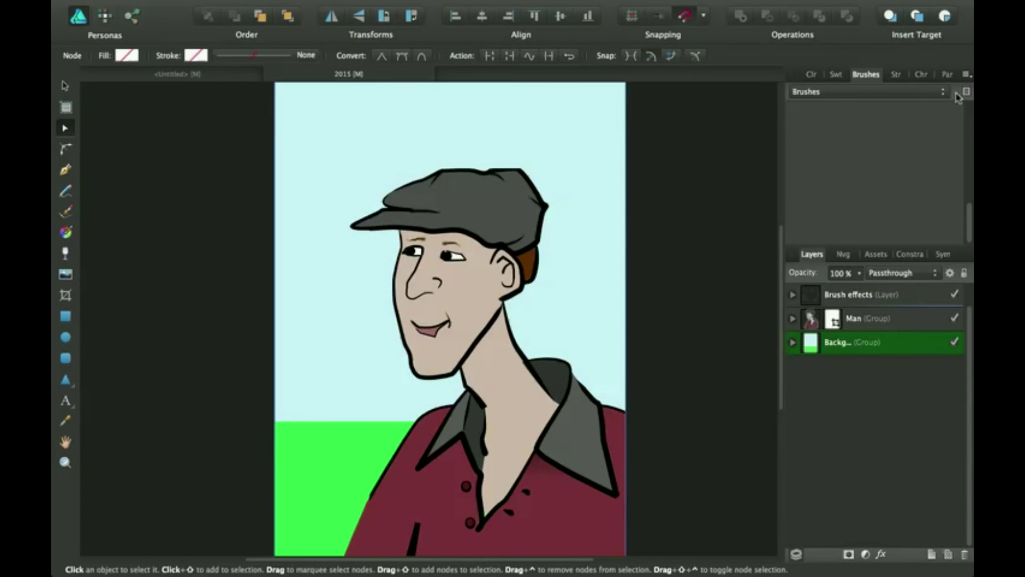
left_click(945, 93)
left_click(944, 93)
Rename the new category to 'My Favorite Brushes'
left_click(967, 75)
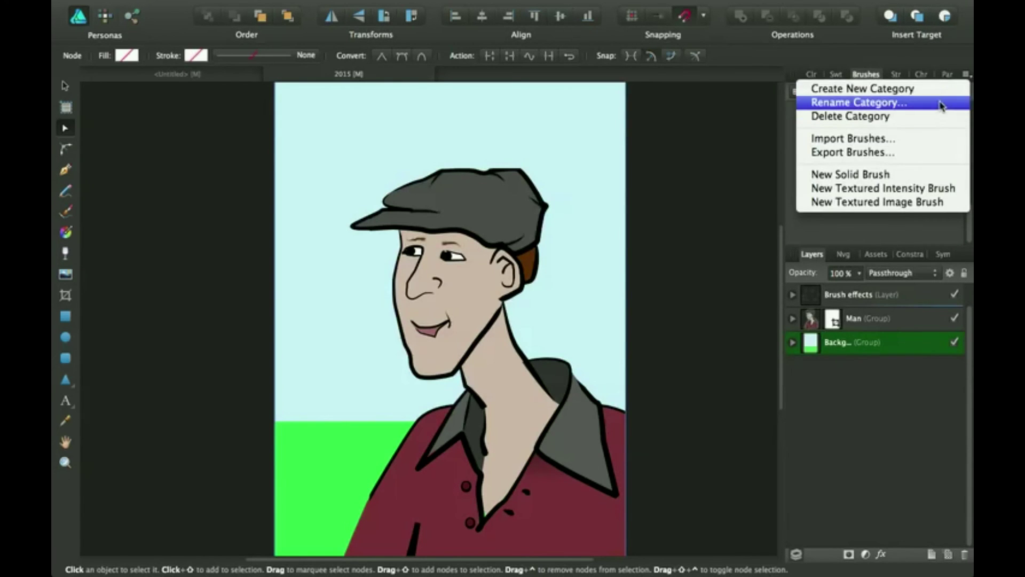
left_click(860, 101)
type("My Favorite Brushes")
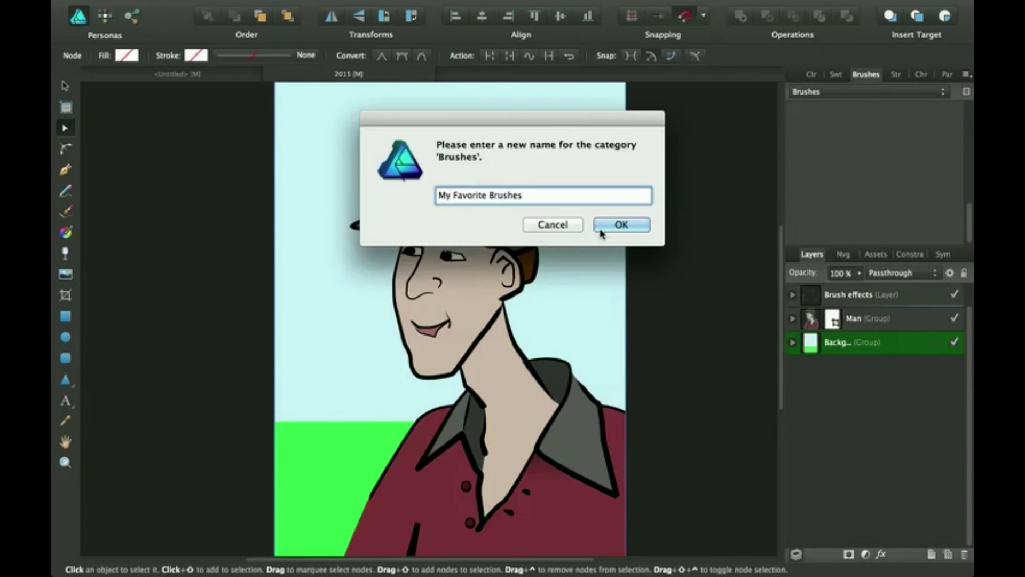
left_click(601, 229)
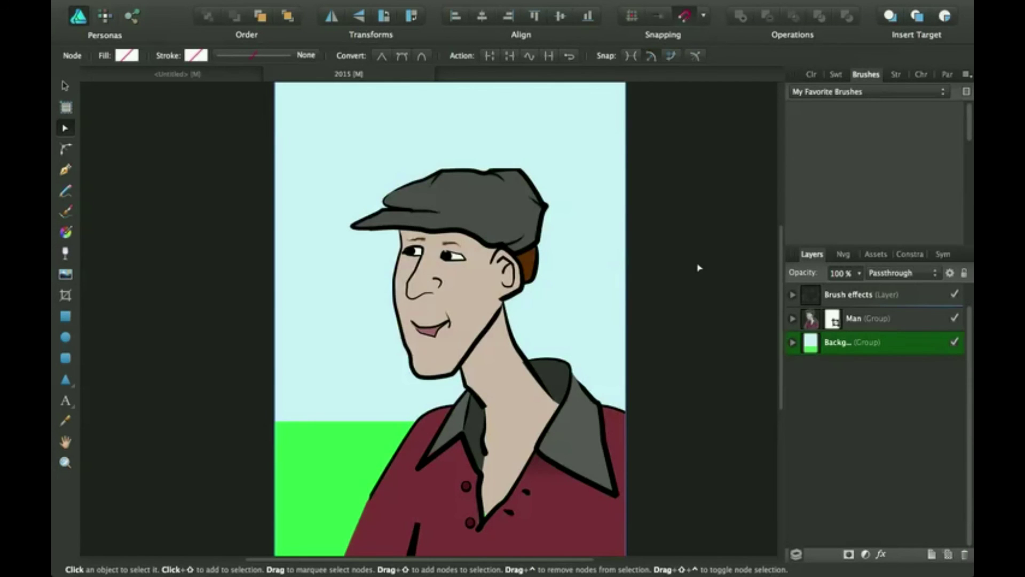
scroll(700, 267, "up", 1)
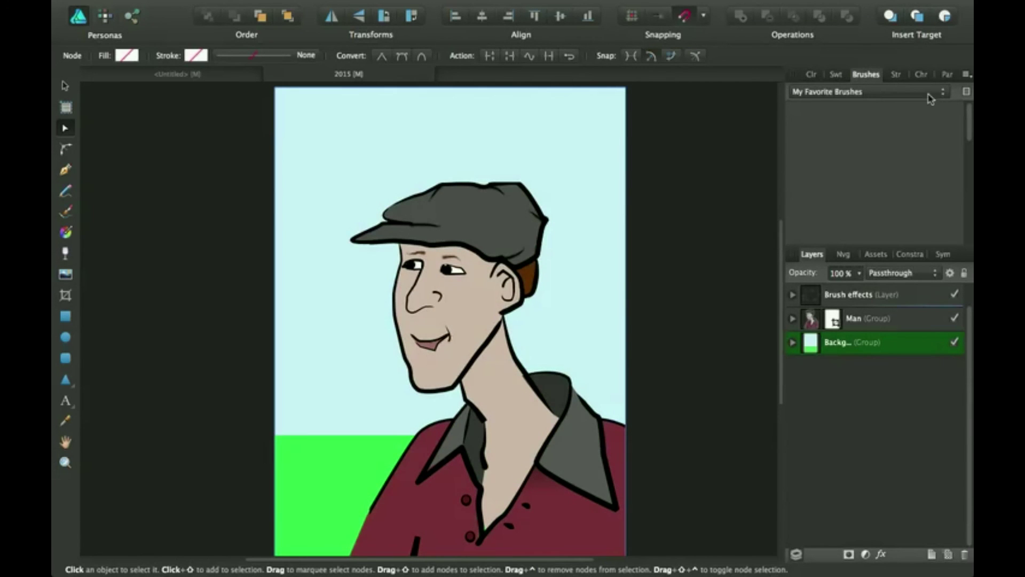
Switch the brush library to the Assorted category and preview a brush's settings editor
left_click(945, 93)
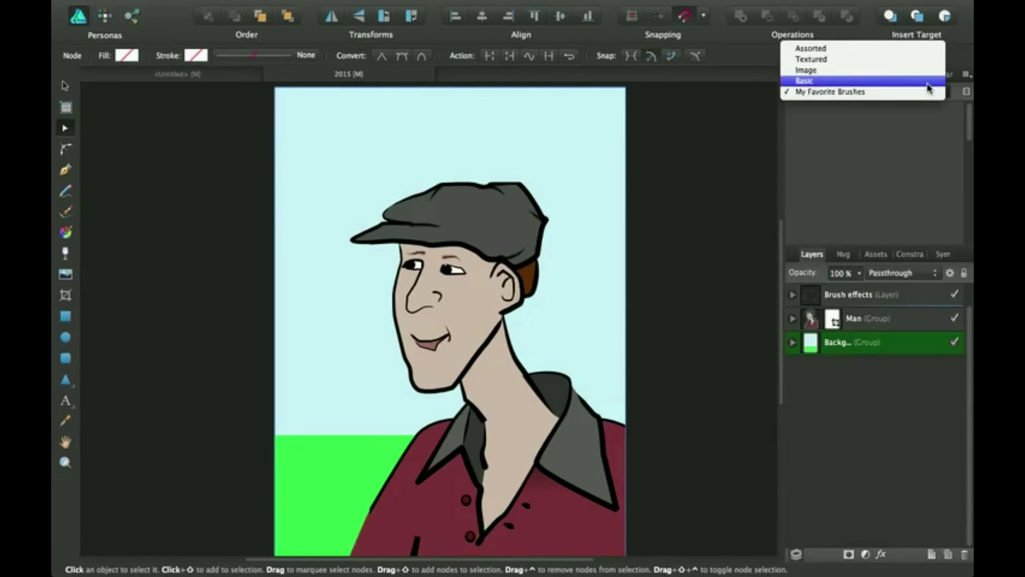
left_click(917, 51)
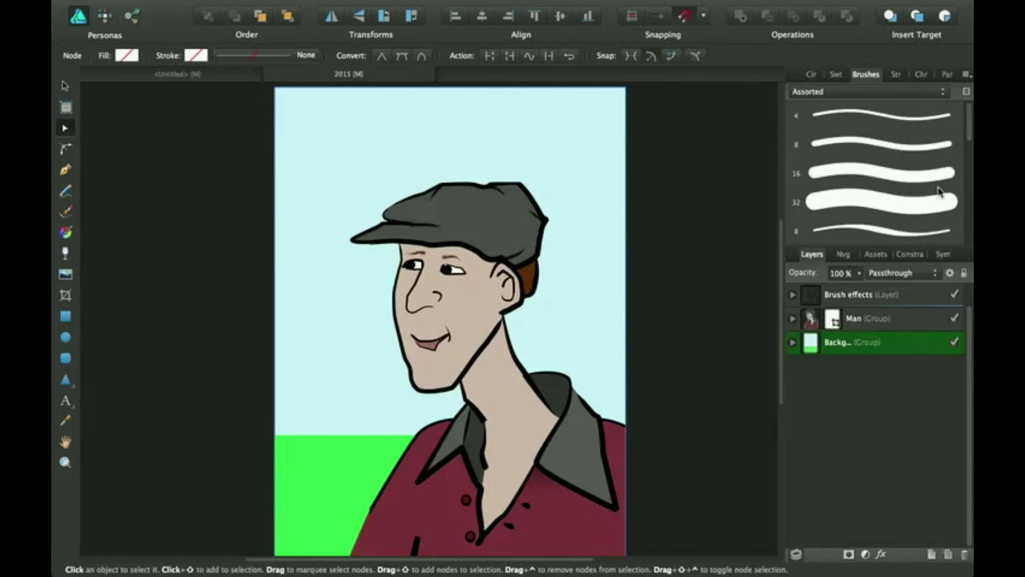
scroll(941, 193, "down", 3)
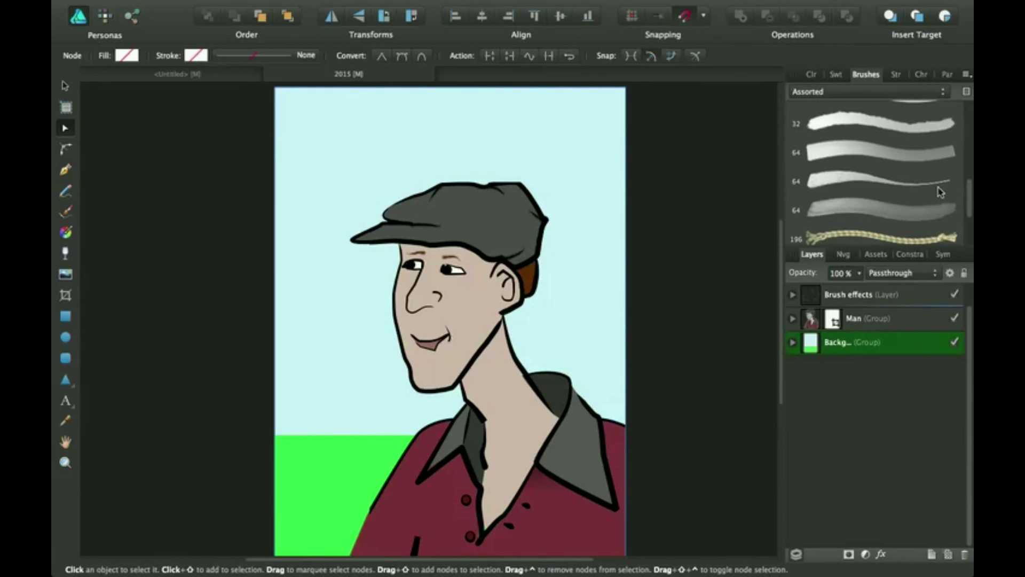
scroll(941, 192, "up", 1)
left_click(926, 169)
double_click(926, 160)
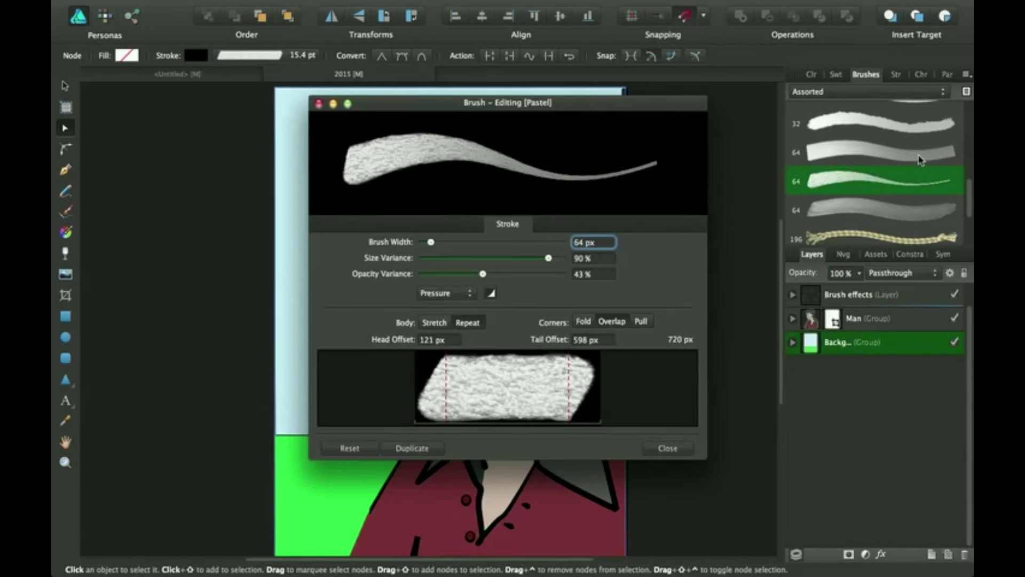
key("Escape")
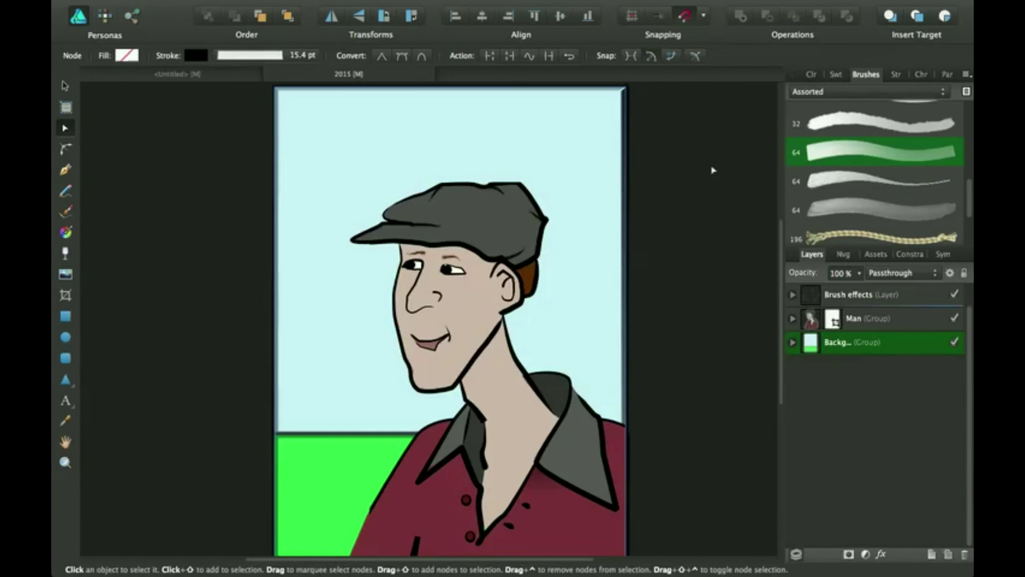
Bring up the Paint brush's options menu and dismiss it without changes
right_click(845, 152)
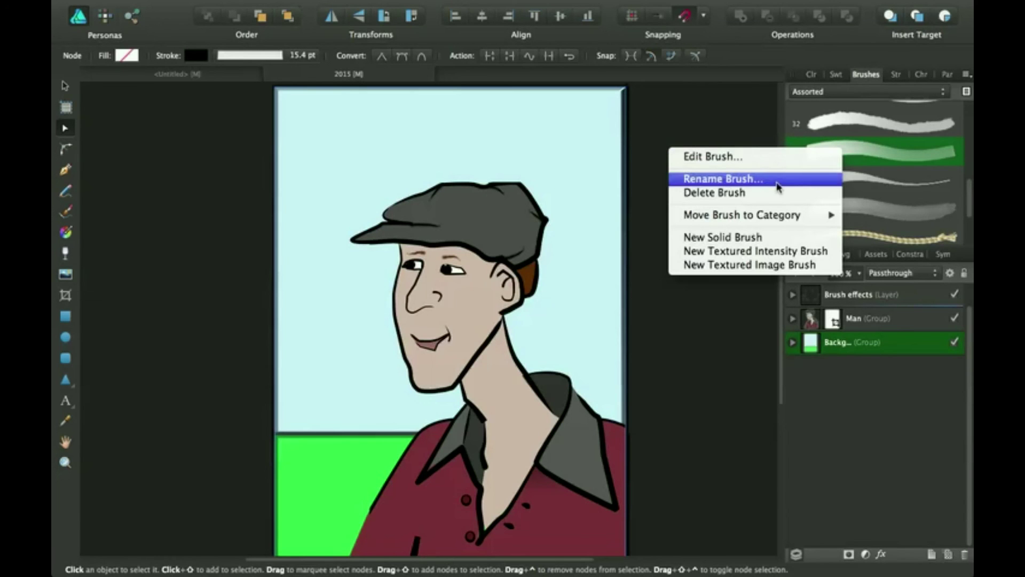
mouse_move(773, 216)
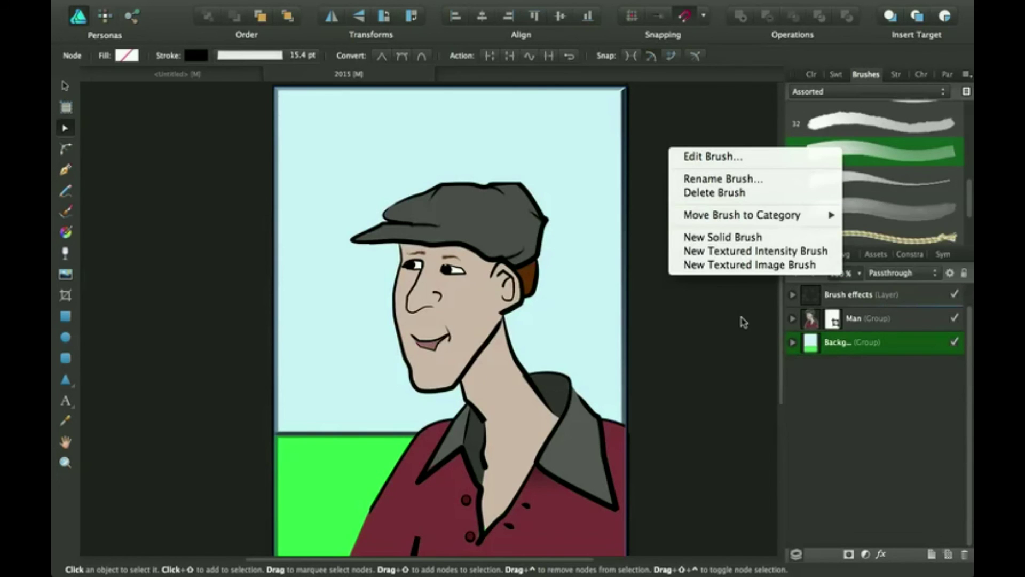
left_click(716, 303)
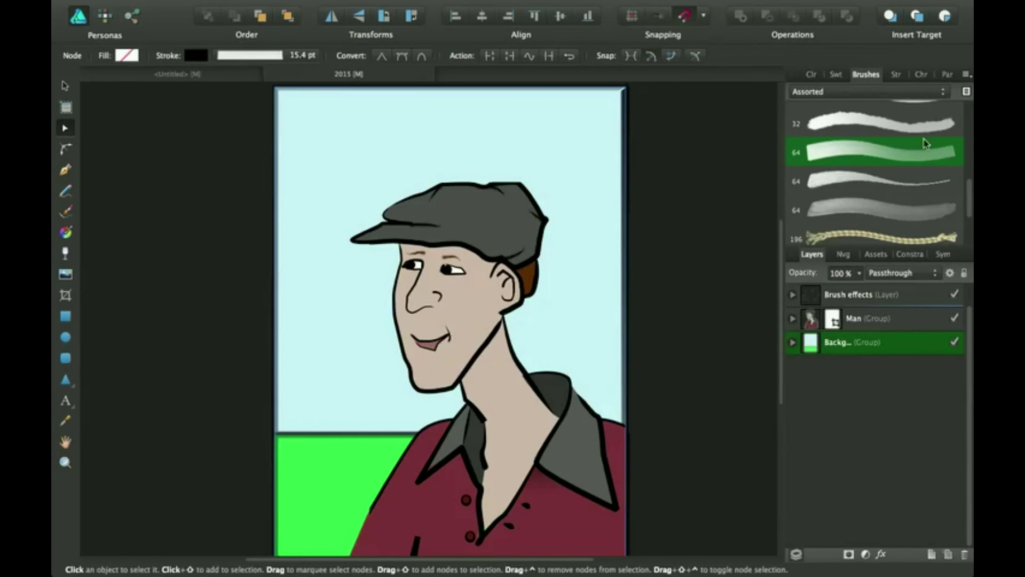
scroll(887, 235, "down", 3)
scroll(887, 235, "up", 4)
scroll(888, 247, "up", 1)
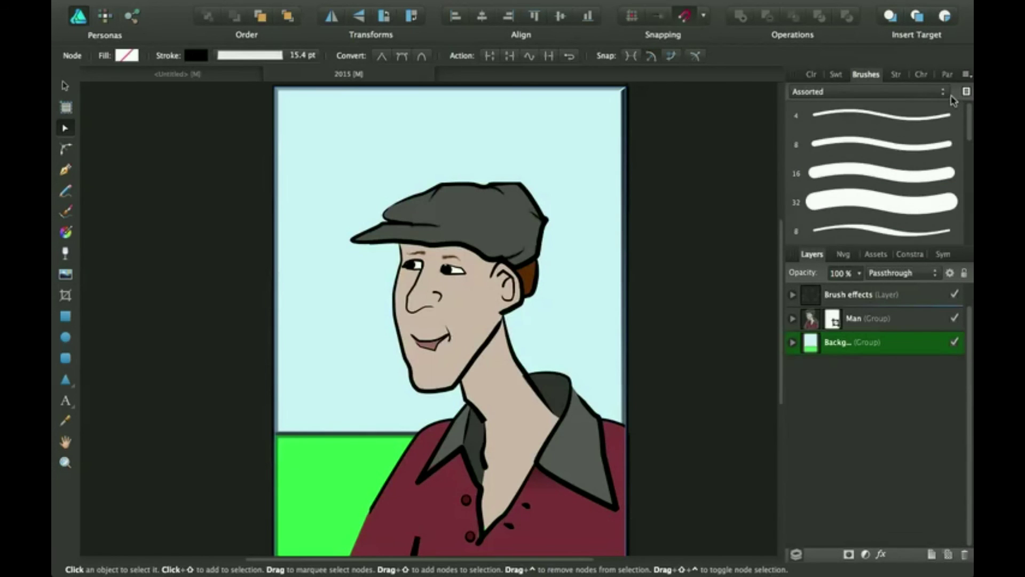
Show the Image brushes and apply the green 175 tree brush to the Background group
left_click(946, 94)
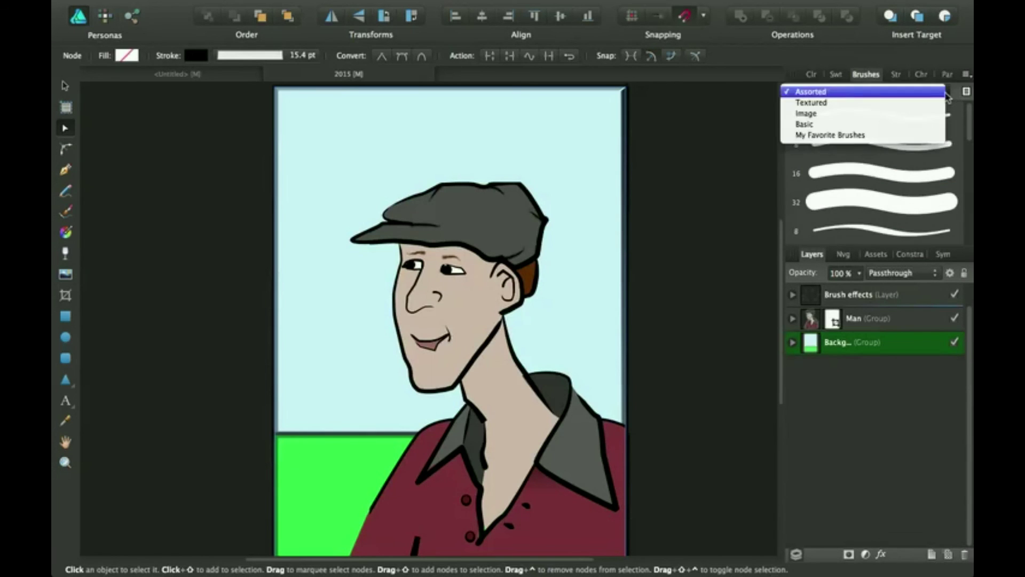
left_click(892, 114)
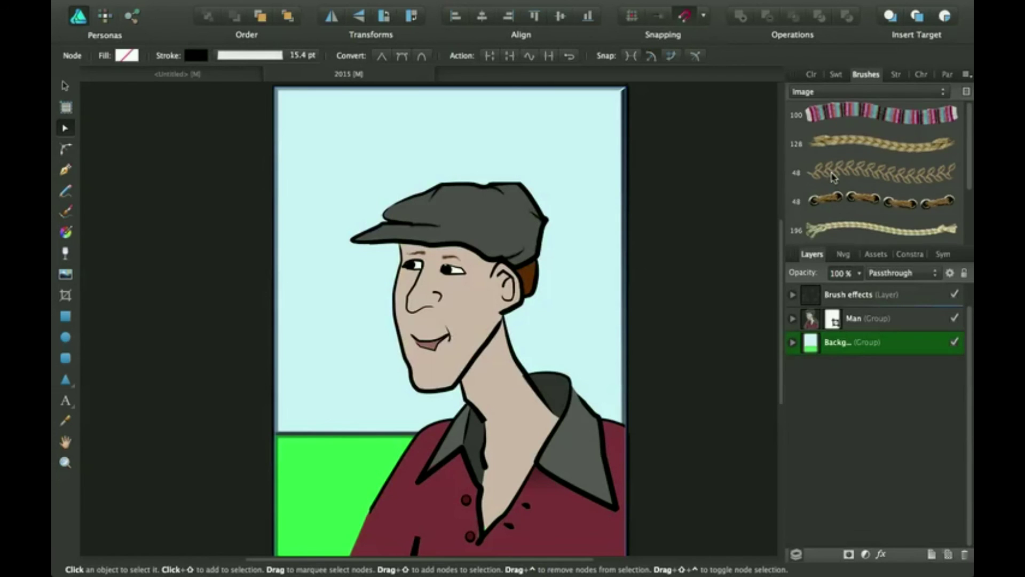
scroll(835, 178, "down", 1)
scroll(834, 177, "down", 1)
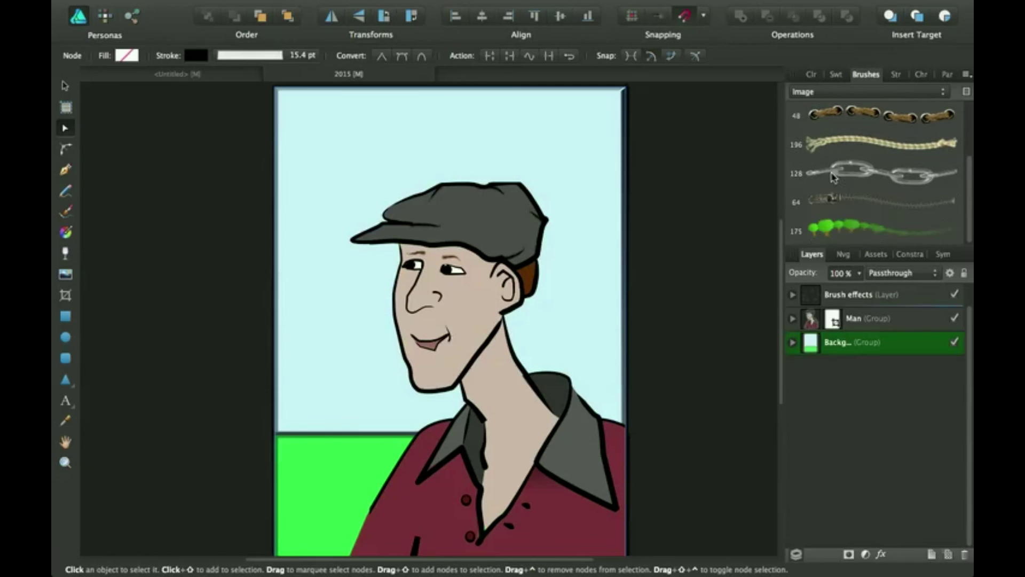
left_click(849, 228)
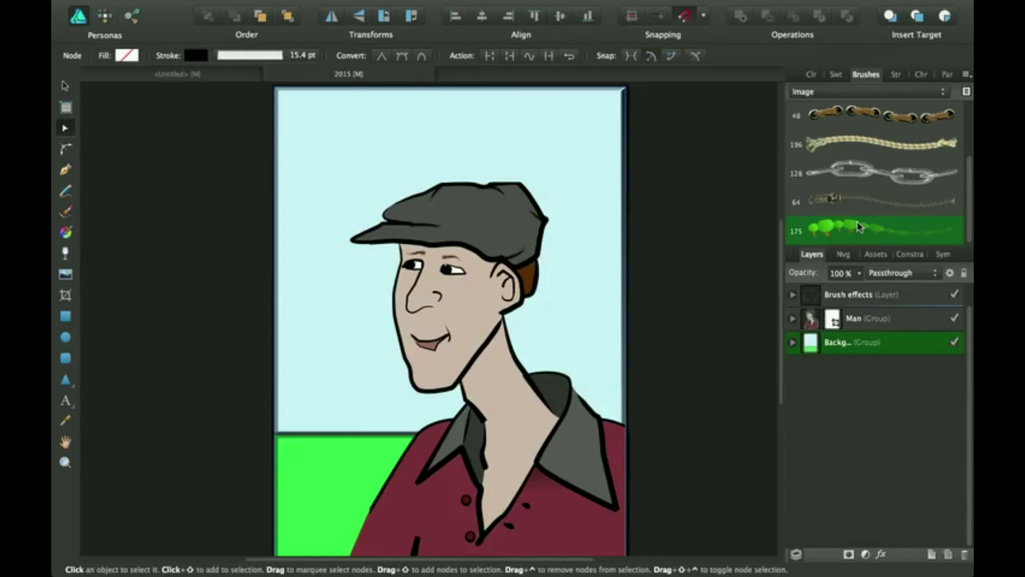
left_click(859, 226)
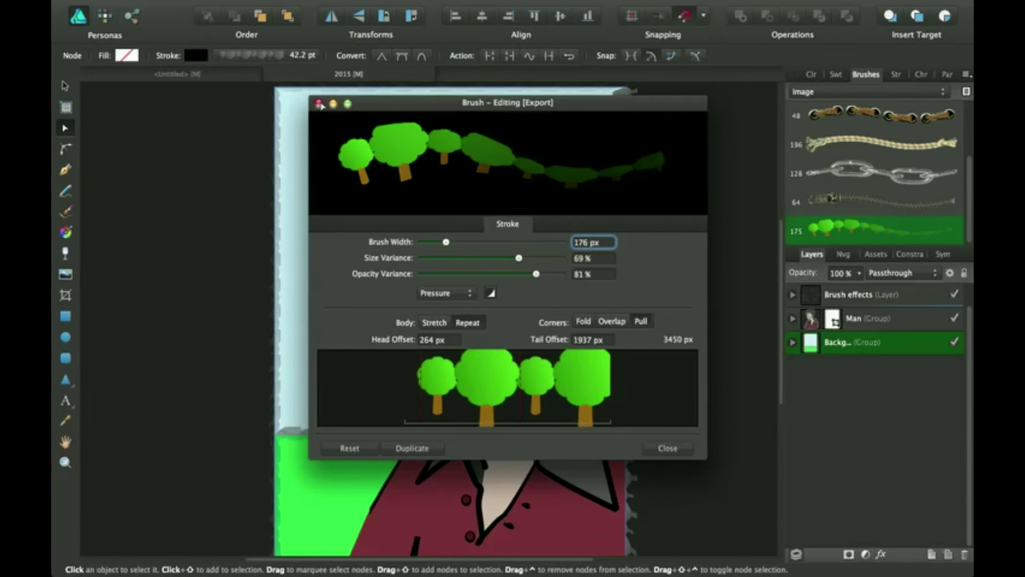
Undo the tree brush on the background and bend the brush's pressure curve slightly
key("super+z")
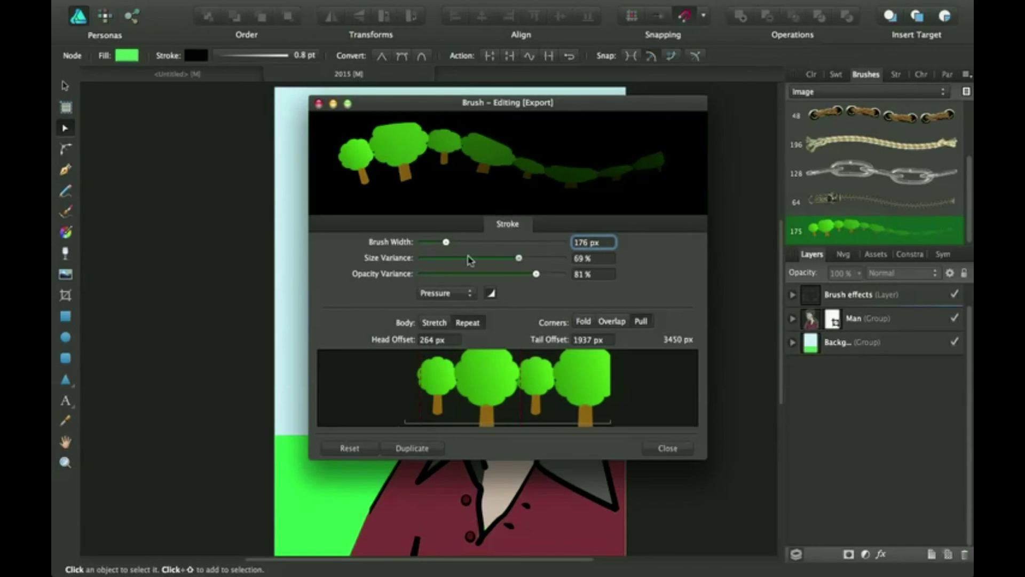
left_click(518, 259)
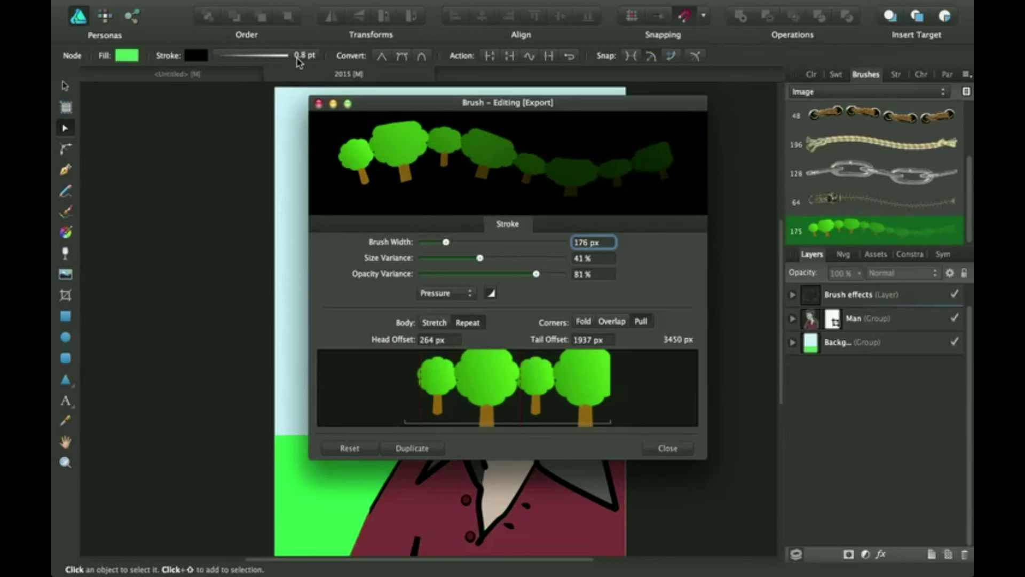
key("super+z")
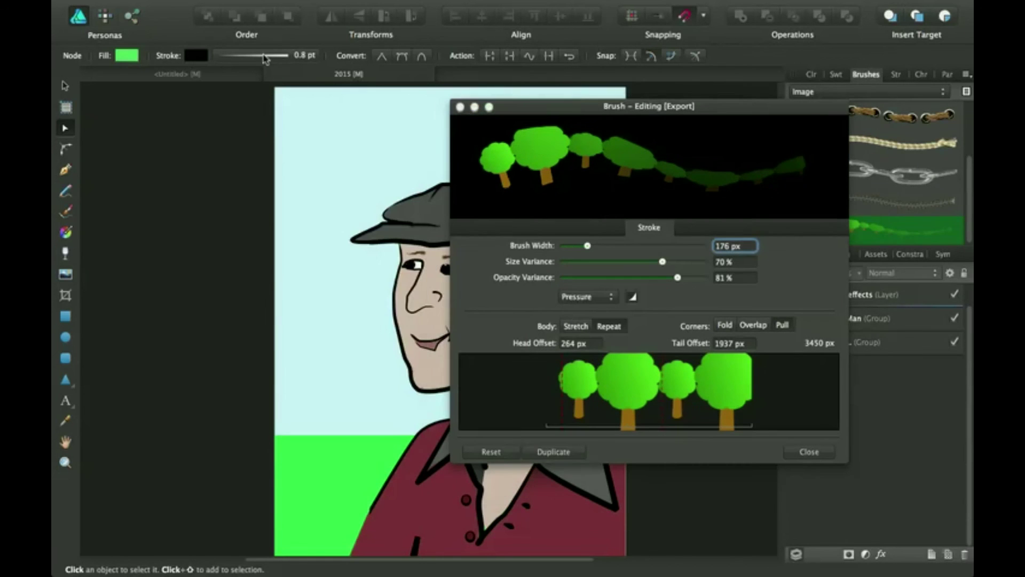
left_click(271, 55)
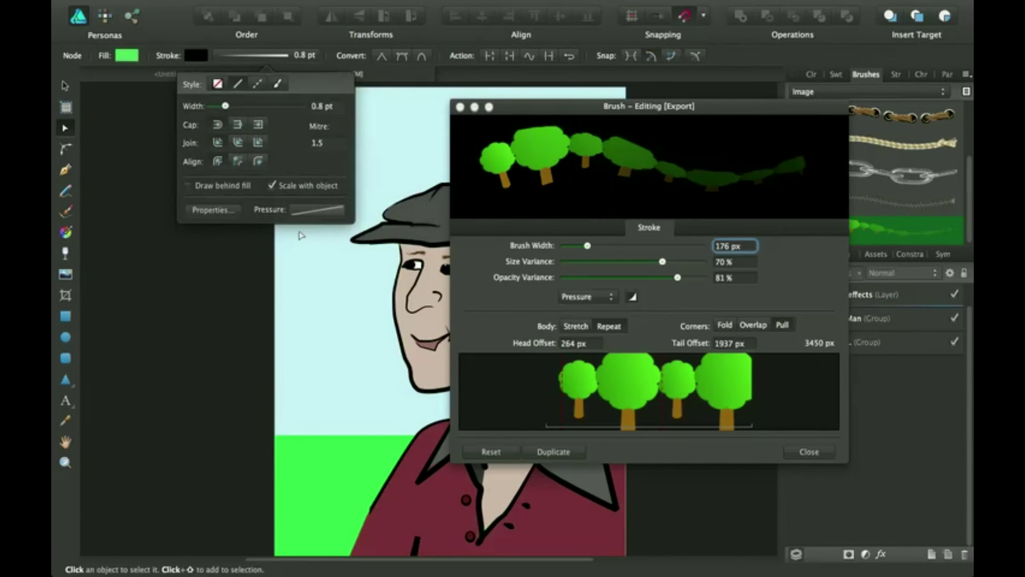
left_click(341, 209)
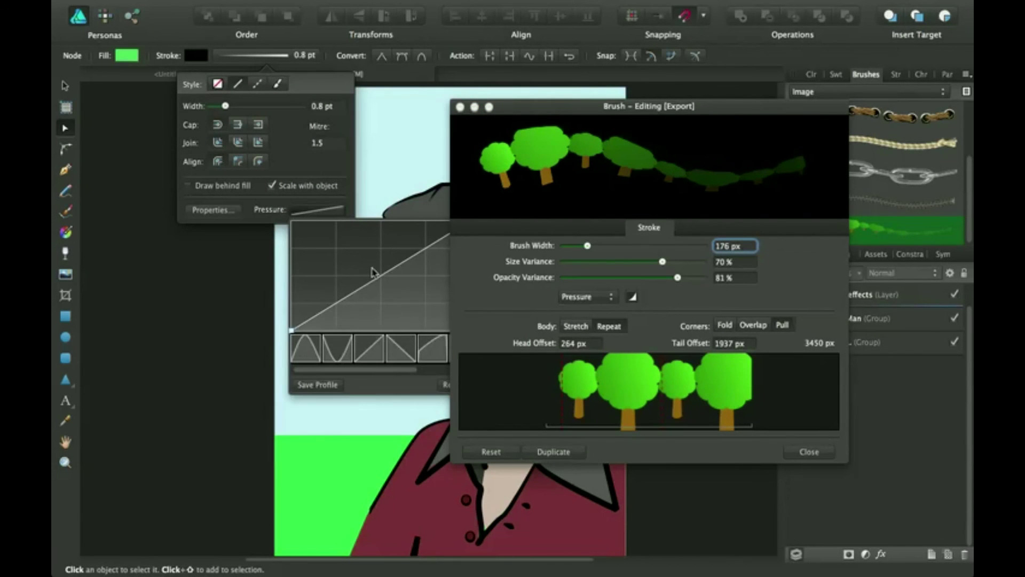
left_click_drag(376, 281, 377, 278)
key("Escape")
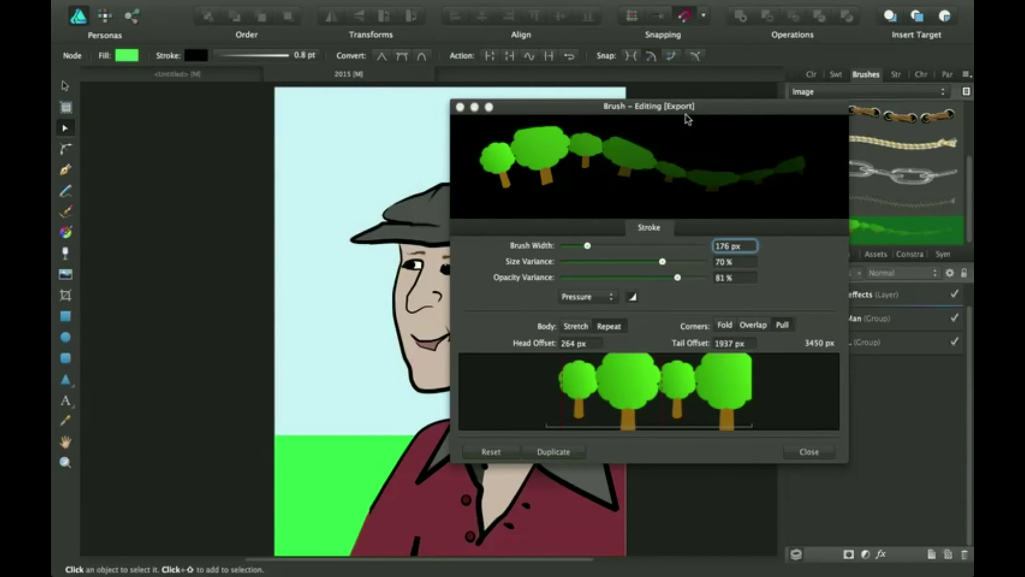
Set the tree brush's Size Variance to 7% and Opacity Variance to 1%, then close the editor
left_click_drag(687, 117, 589, 115)
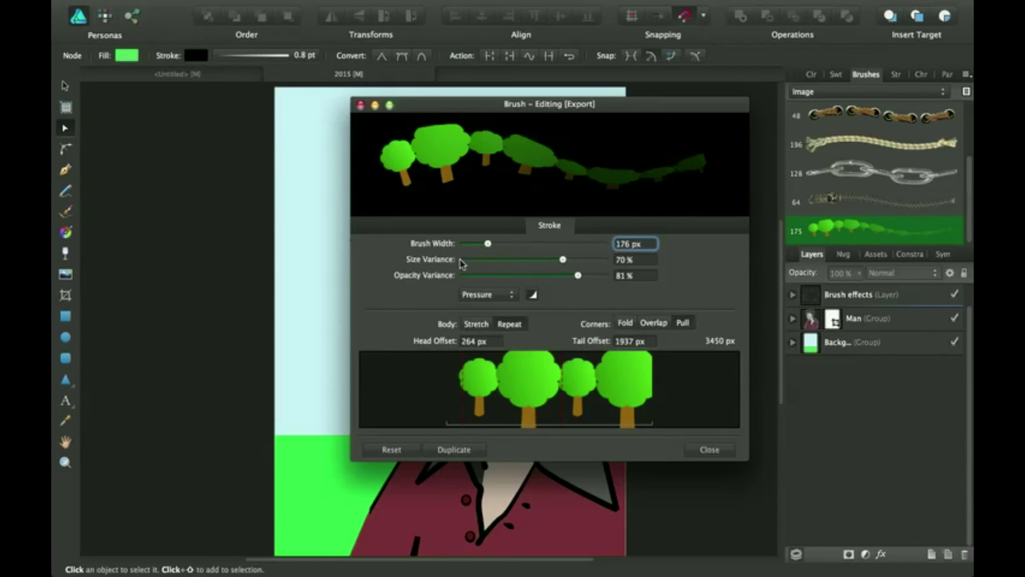
left_click_drag(564, 260, 464, 262)
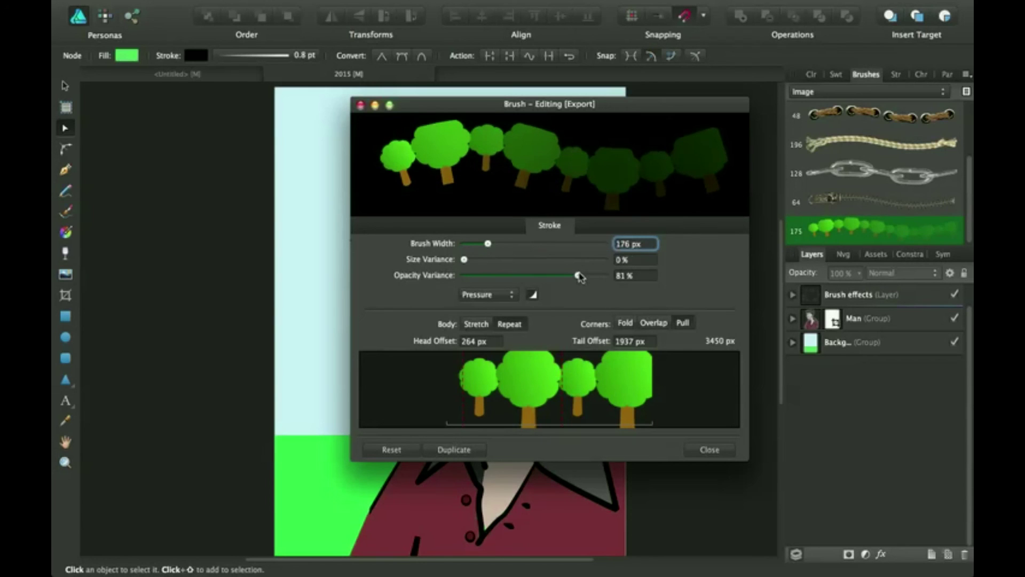
left_click_drag(464, 259, 474, 259)
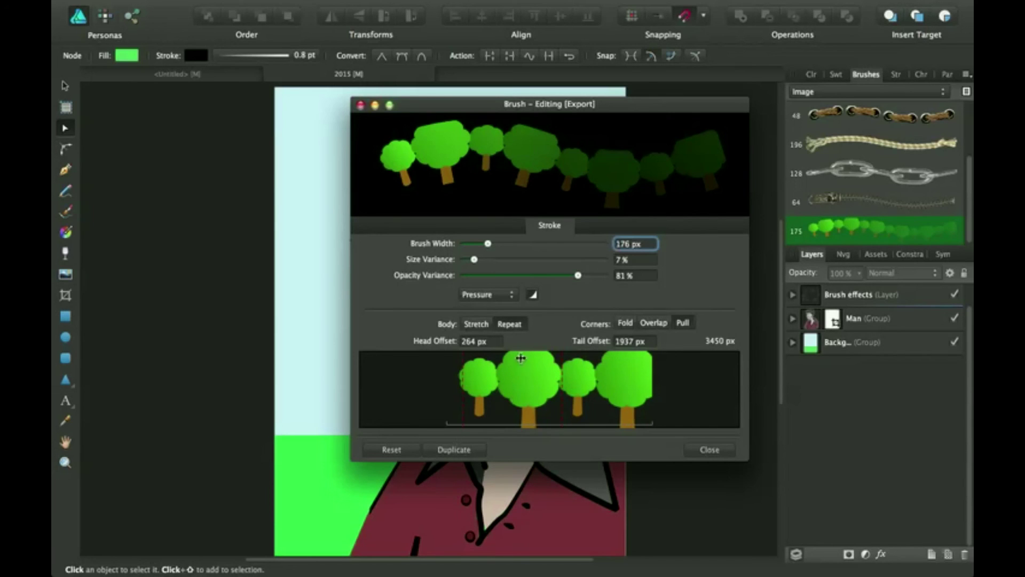
left_click_drag(577, 275, 466, 275)
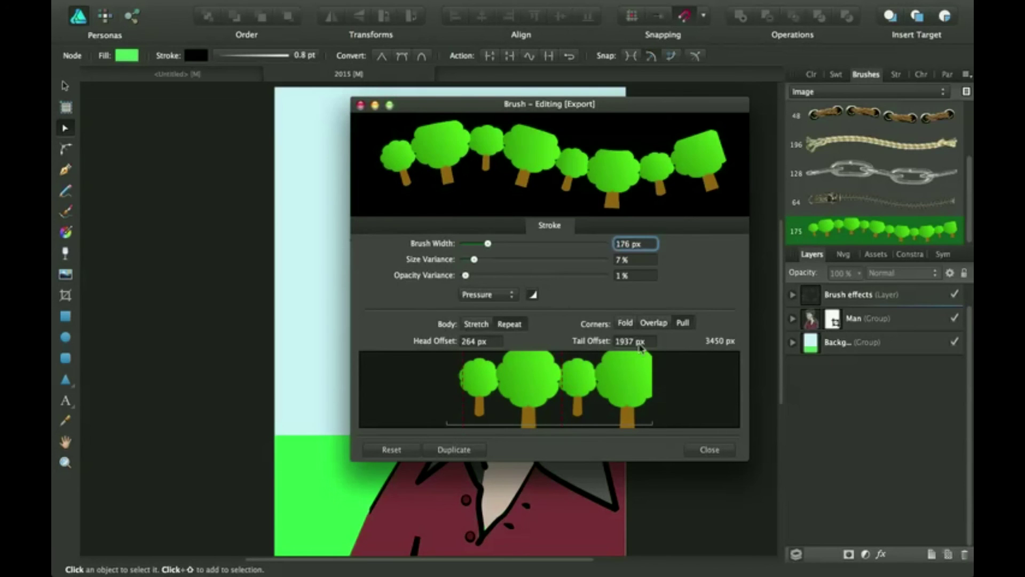
left_click(731, 449)
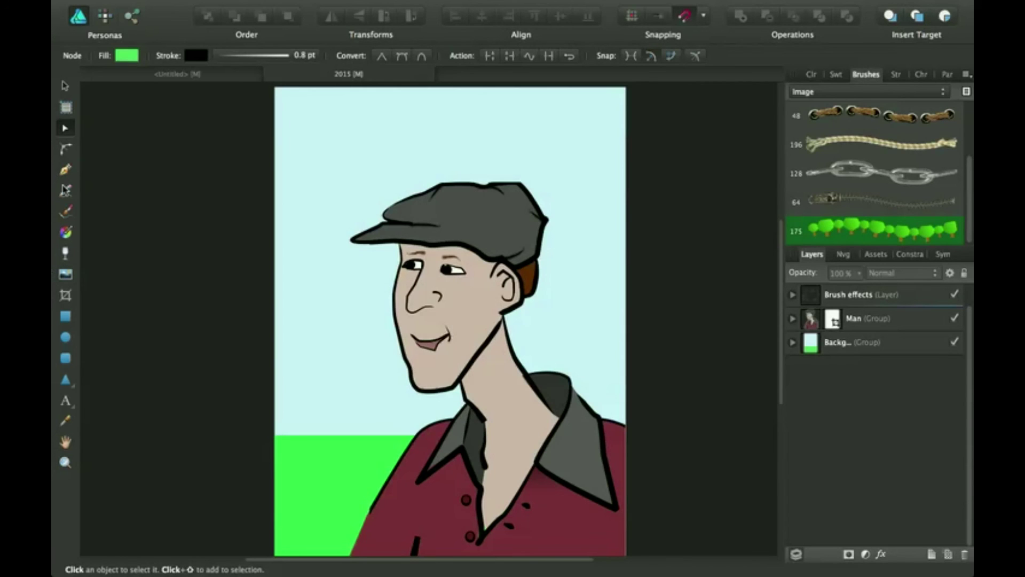
Widen the Paint Brush, add a Trees layer under Man, and paint a horizontal row of trees
left_click(65, 212)
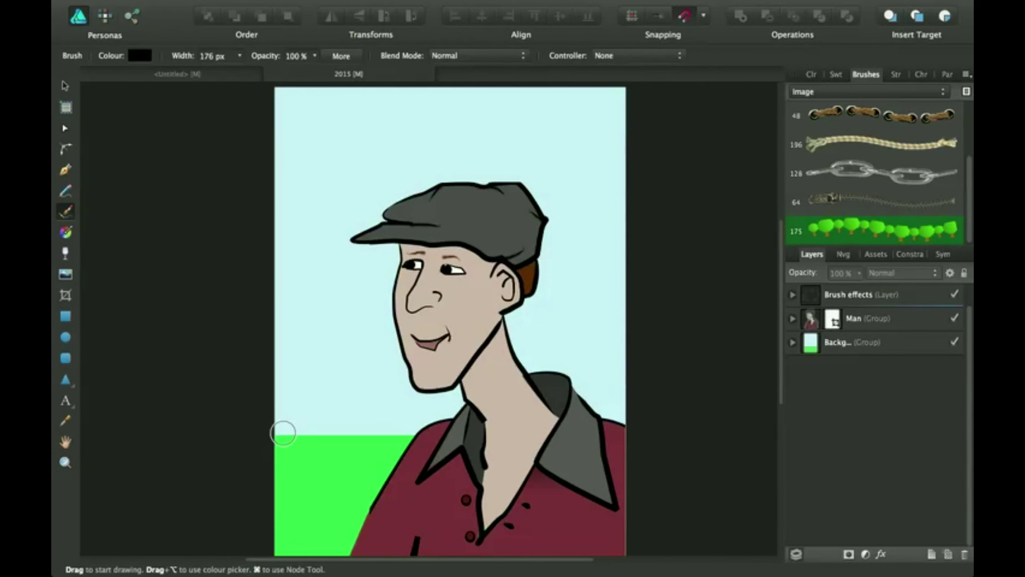
key("bracketright")
key("bracketright")
key("bracketright")
key("bracketright")
key("bracketright")
key("bracketright")
key("bracketright")
key("bracketright")
key("bracketright")
key("bracketright")
scroll(283, 433, "down", 3)
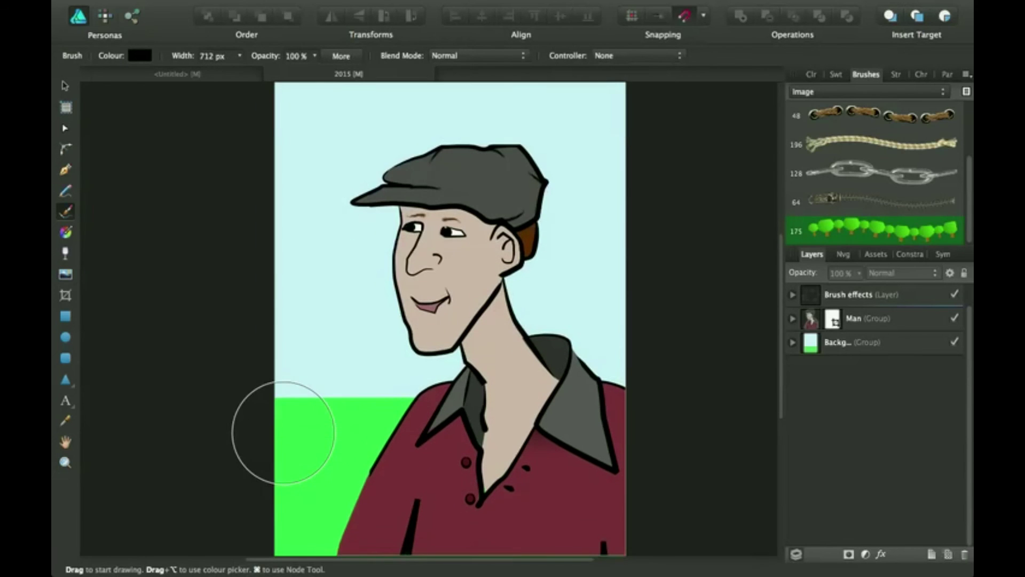
scroll(286, 434, "right", 2)
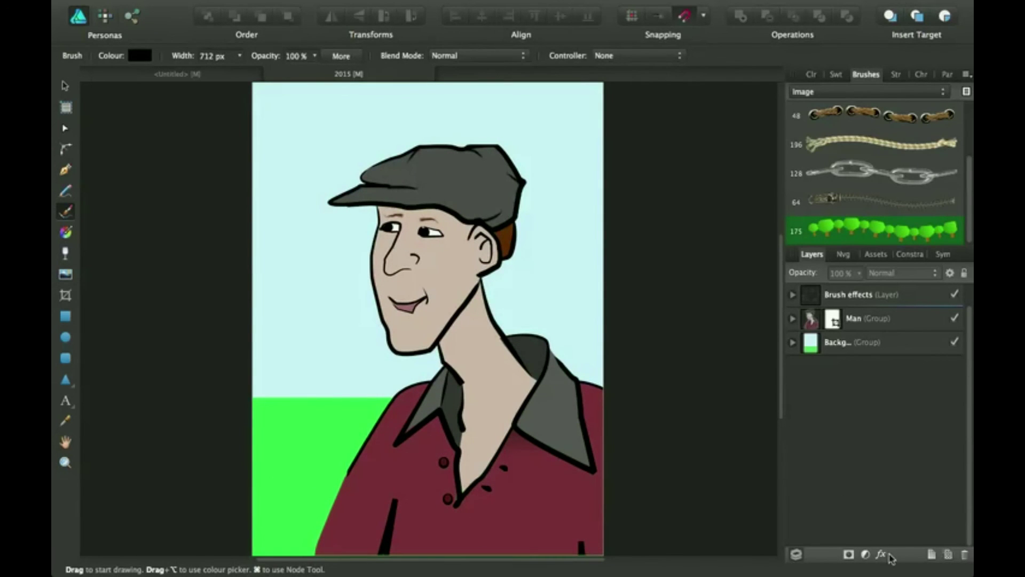
left_click(934, 555)
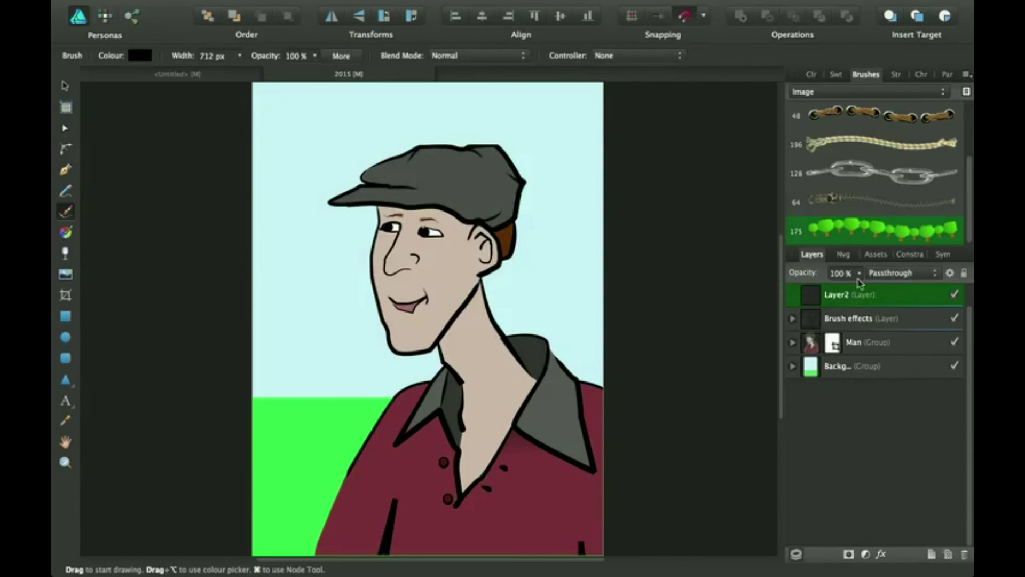
left_click_drag(860, 293, 854, 356)
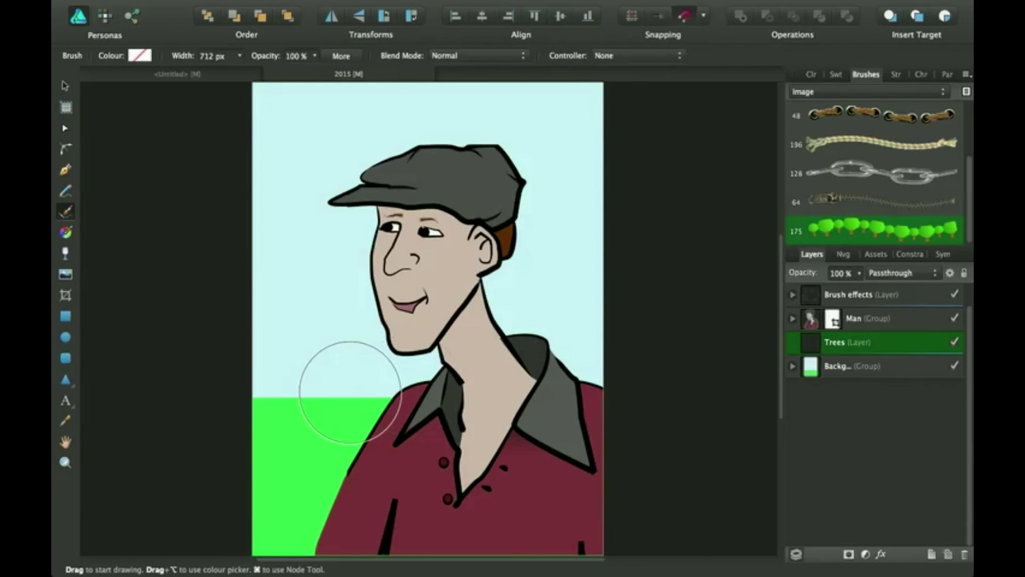
left_click_drag(211, 412, 401, 417)
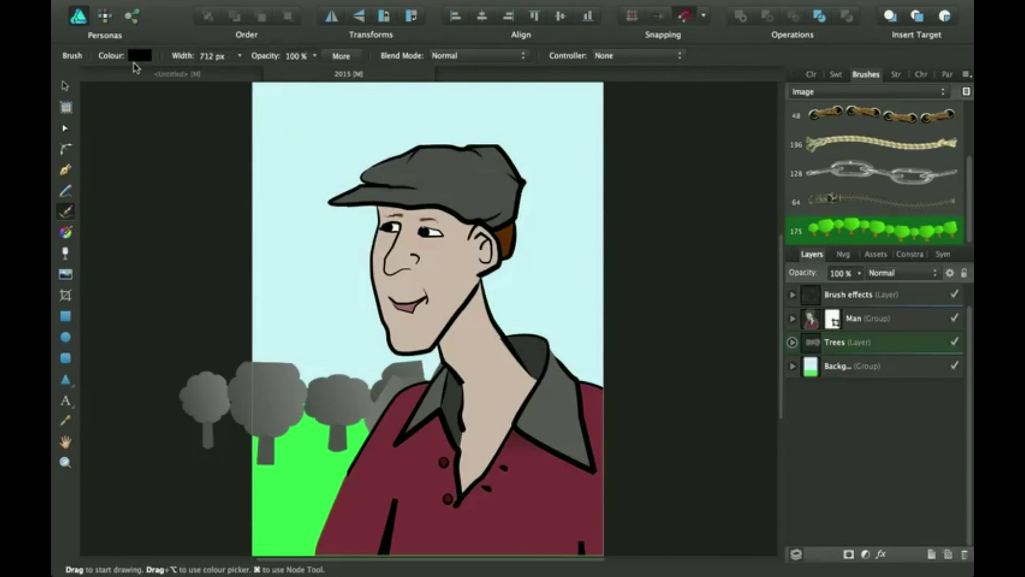
Check the brush colour choices and briefly select the tree stroke, leaving both unchanged
left_click(140, 55)
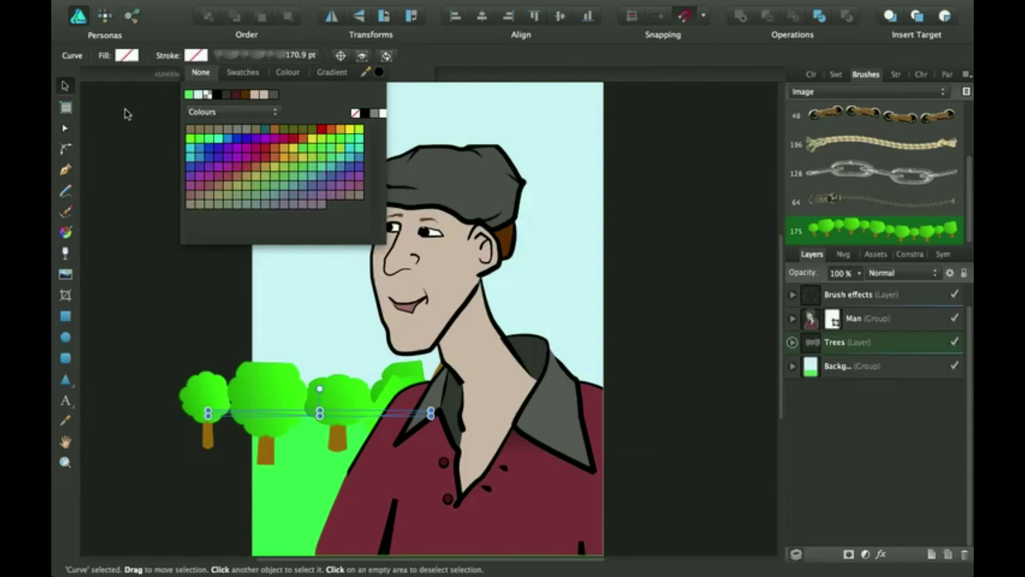
left_click(156, 327)
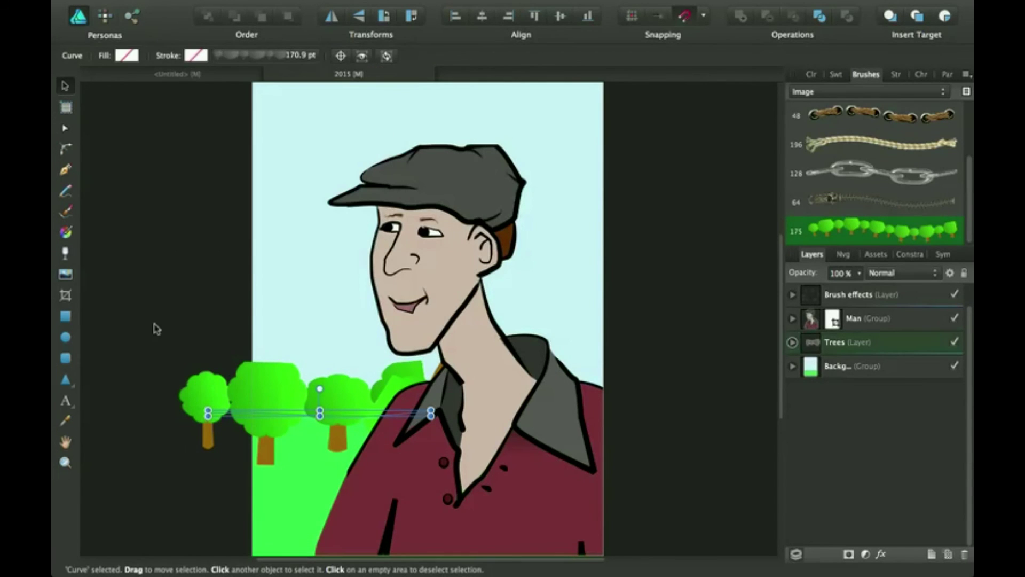
left_click(282, 384)
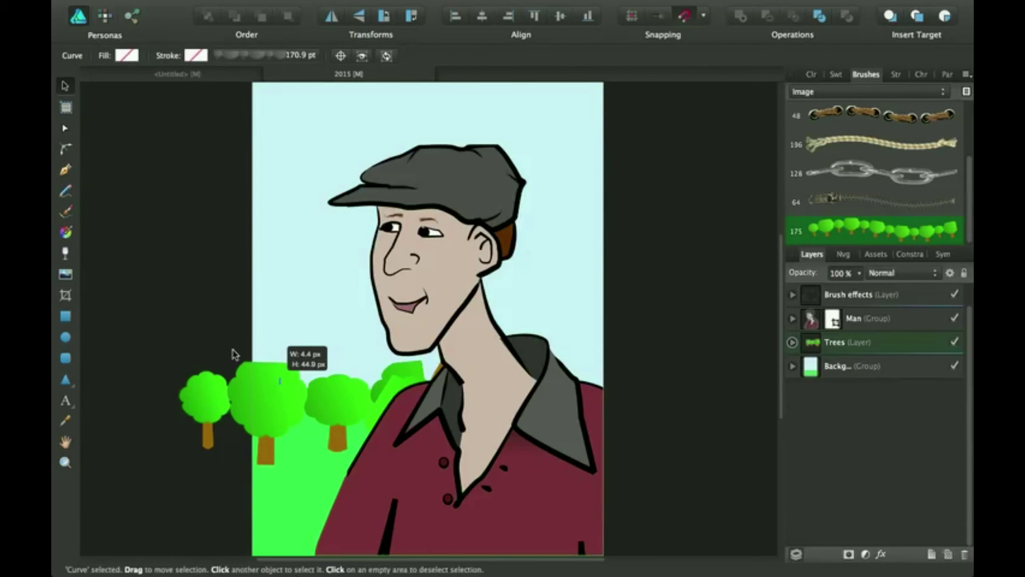
left_click(191, 298)
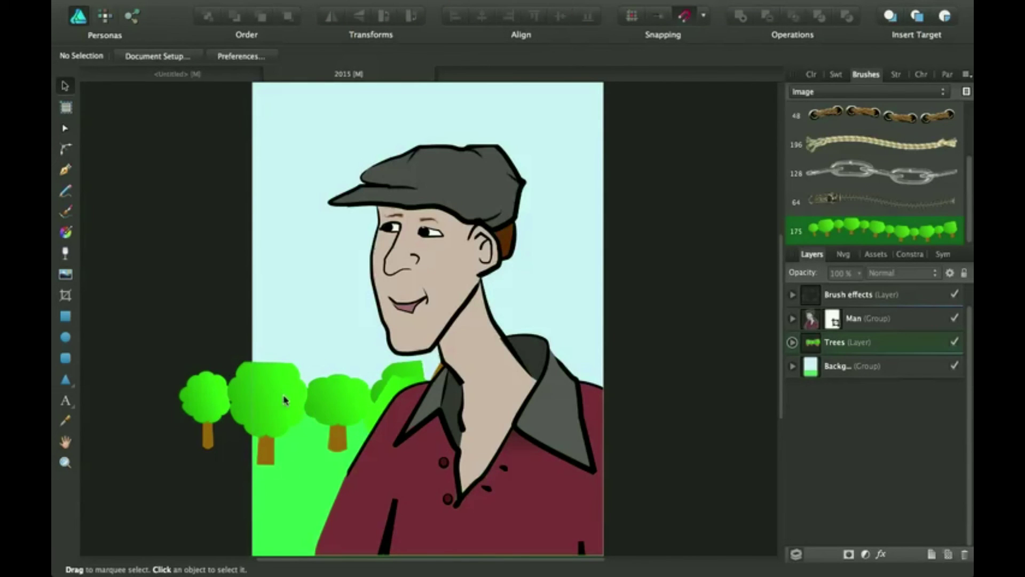
Drag the tree row slightly right so it sits behind the man, then deselect it
left_click(294, 416)
left_click_drag(279, 412, 316, 404)
left_click(156, 318)
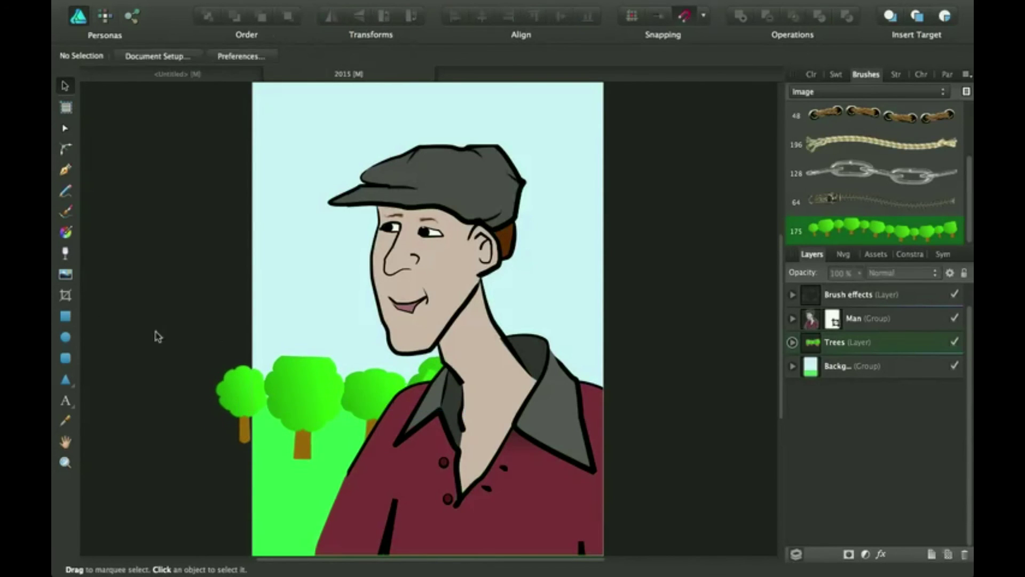
scroll(179, 266, "down", 2)
scroll(180, 265, "right", 2)
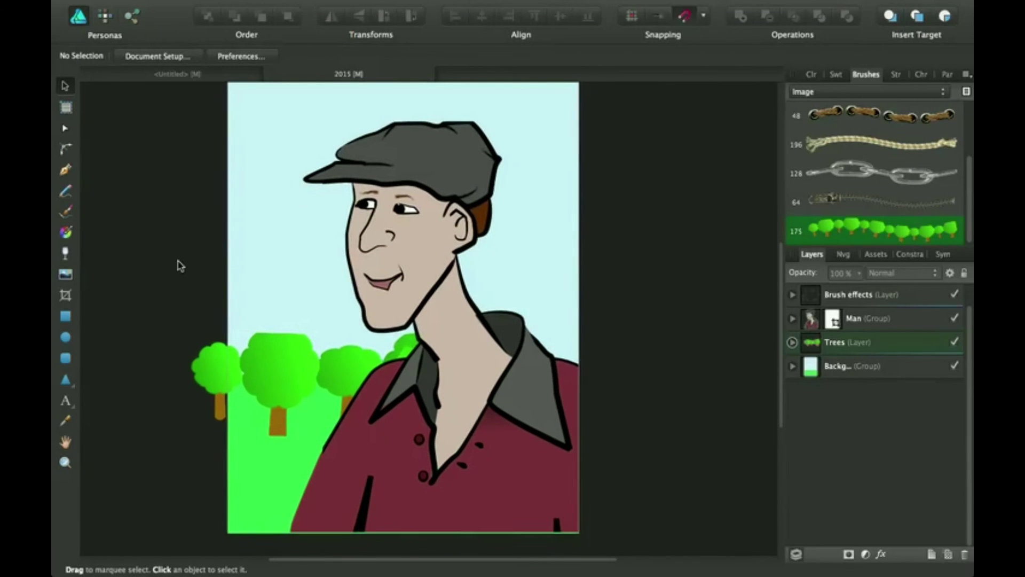
scroll(179, 266, "up", 3)
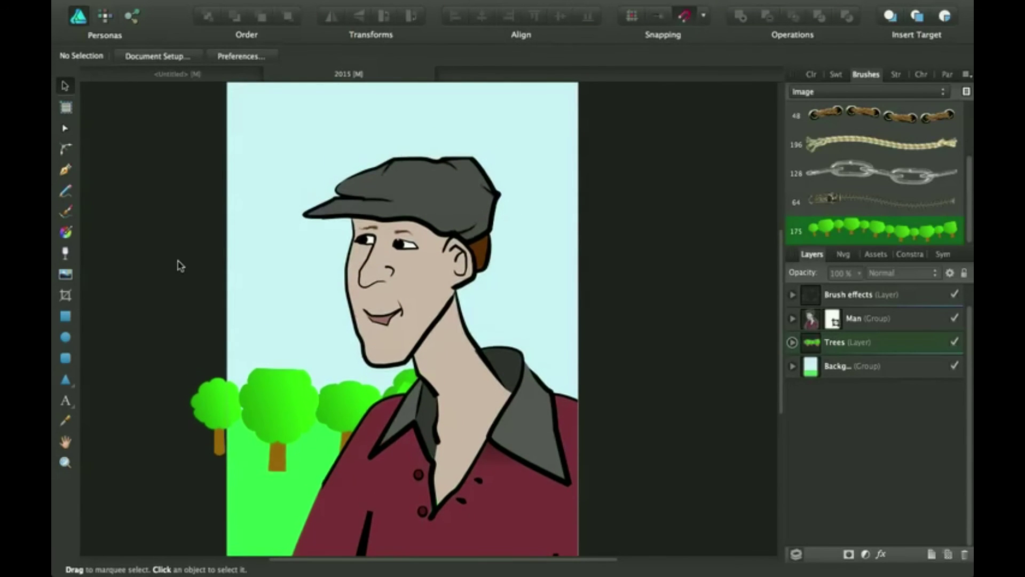
scroll(179, 265, "right", 1)
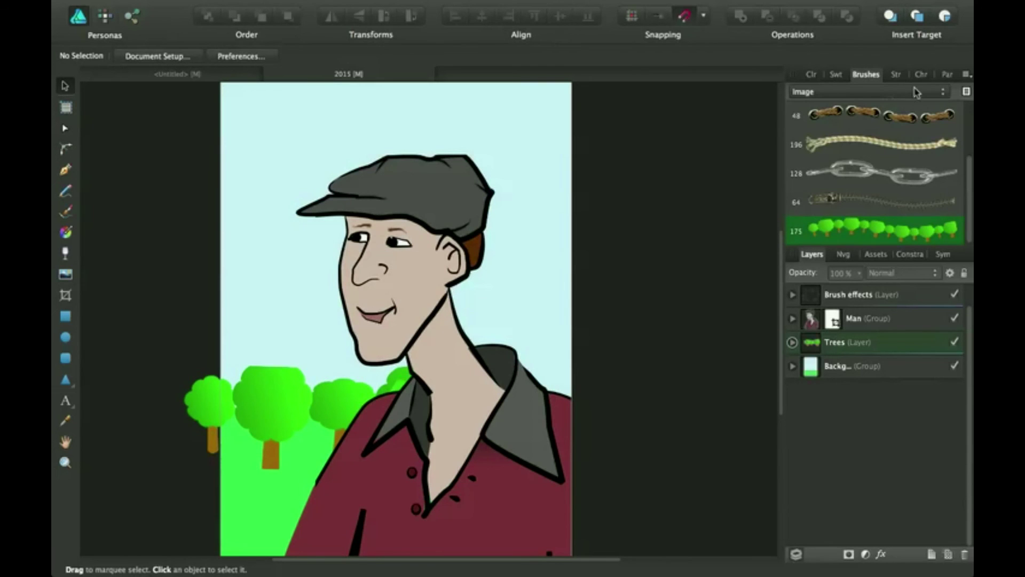
left_click(968, 74)
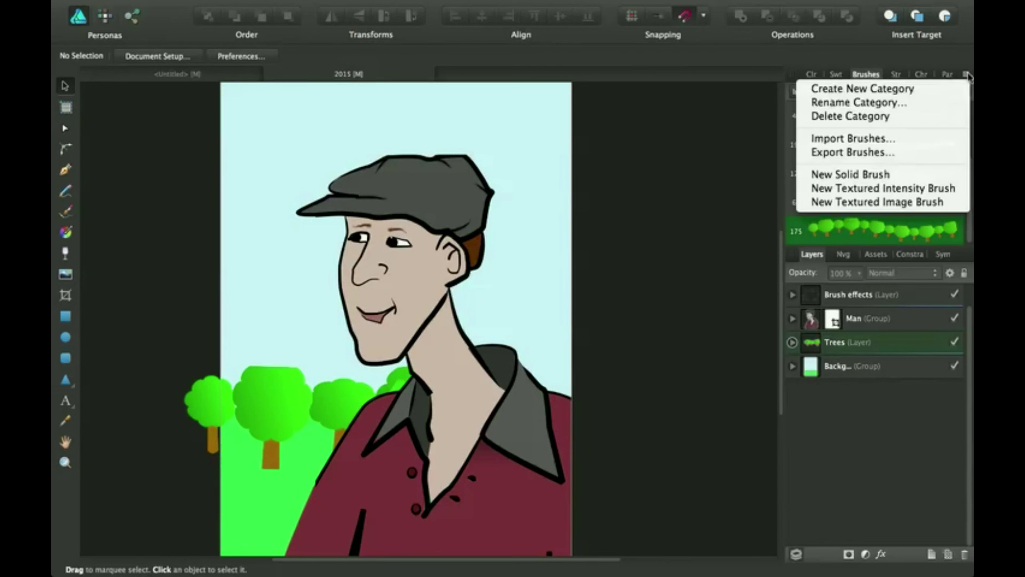
left_click(710, 190)
scroll(861, 191, "up", 3)
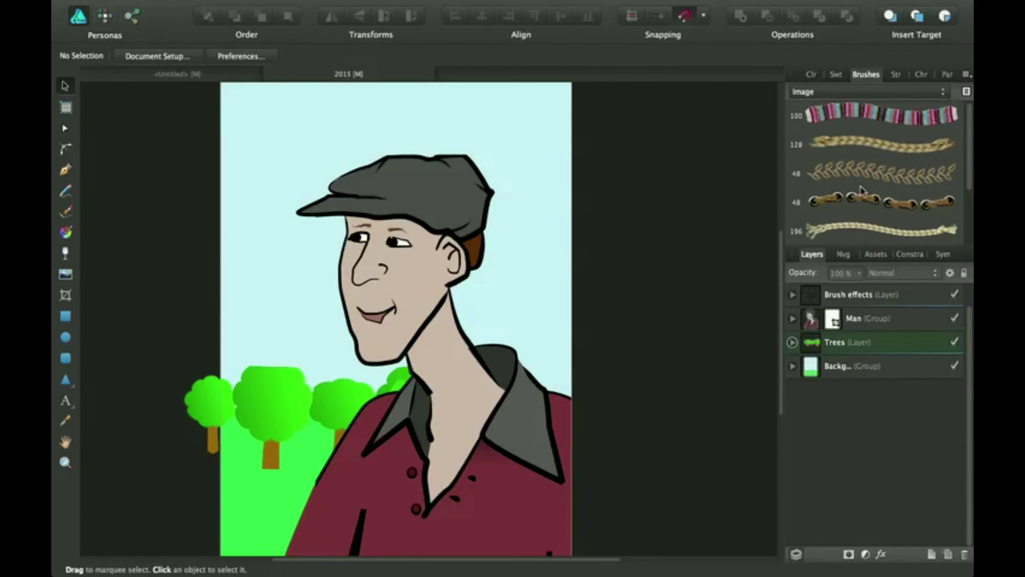